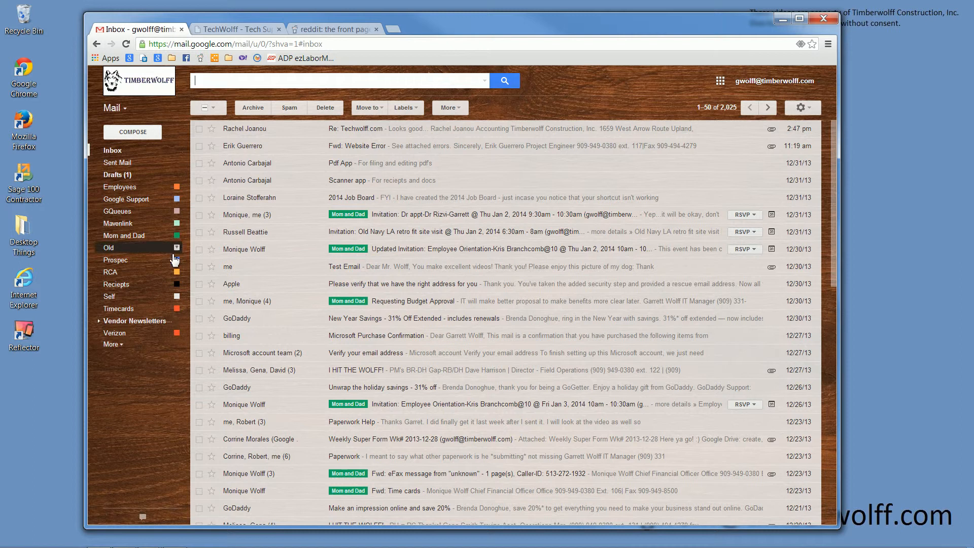
# - Create a new top-level mail label named Techwolff, without nesting it under another label
pyautogui.click(118, 347)
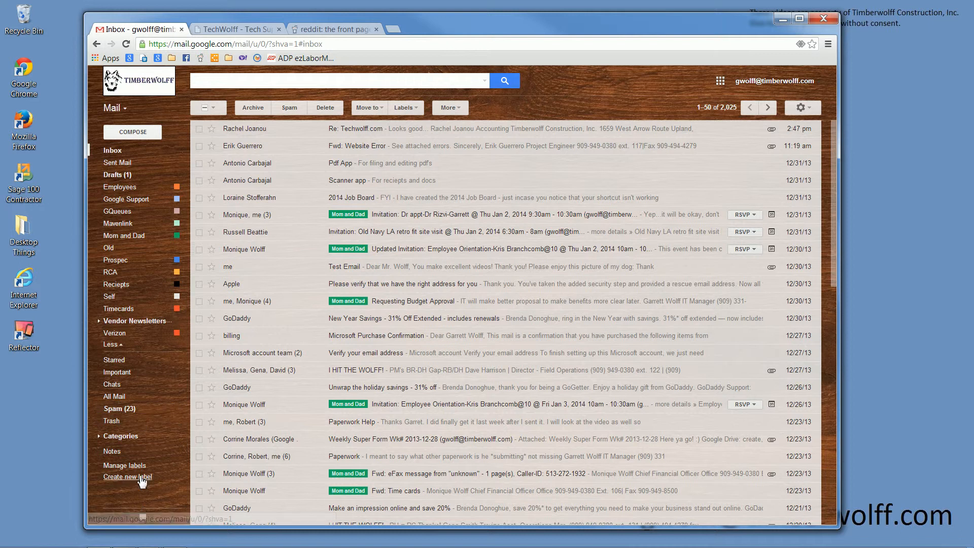
pyautogui.click(127, 478)
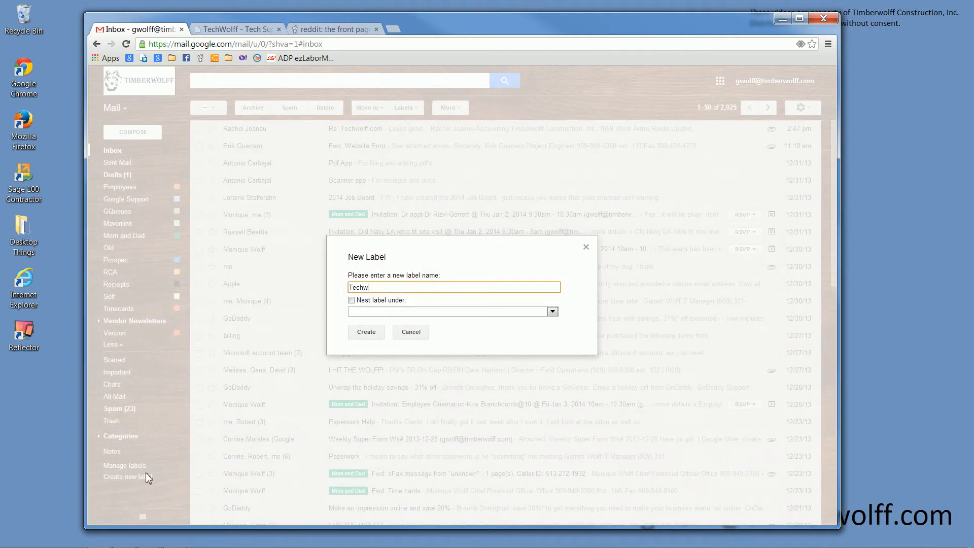
pyautogui.write('Techwolff')
pyautogui.click(362, 312)
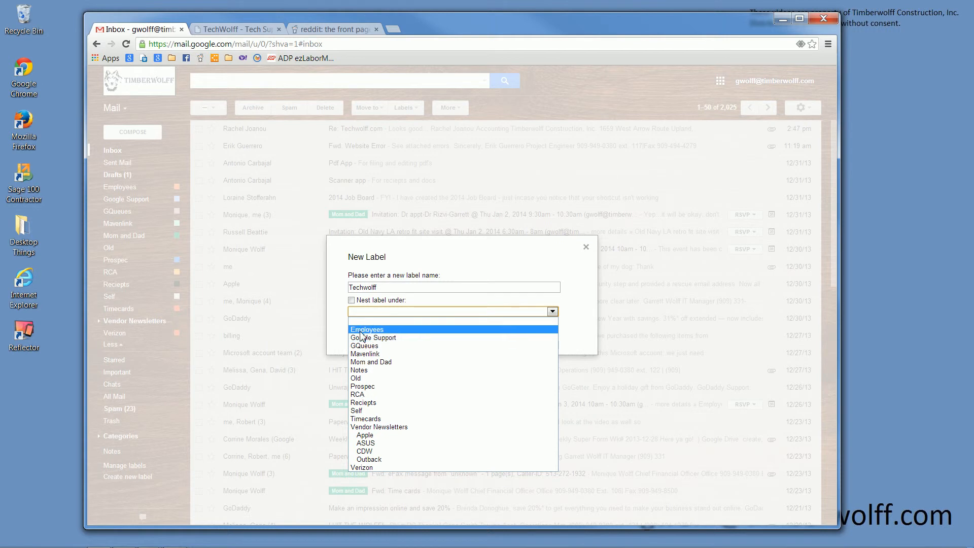
pyautogui.click(334, 304)
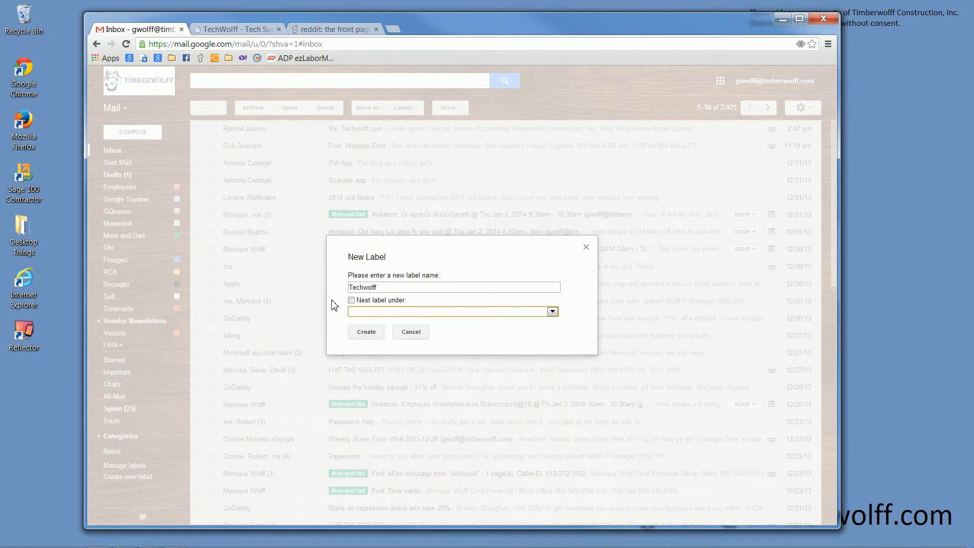
pyautogui.click(367, 334)
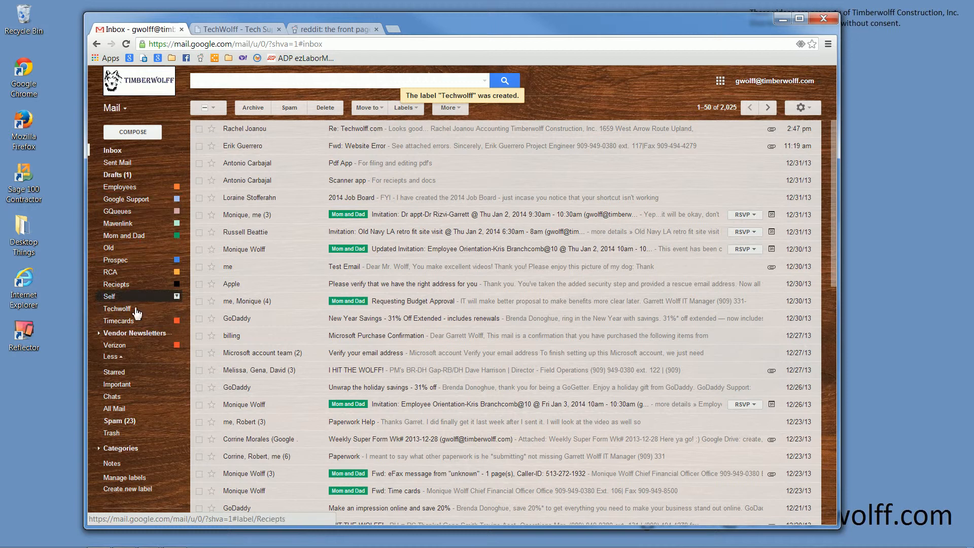
# - Look over the sublabels of Vendor Newsletters and the edit dialog of the Techwolff label, leaving both as they are
pyautogui.click(98, 333)
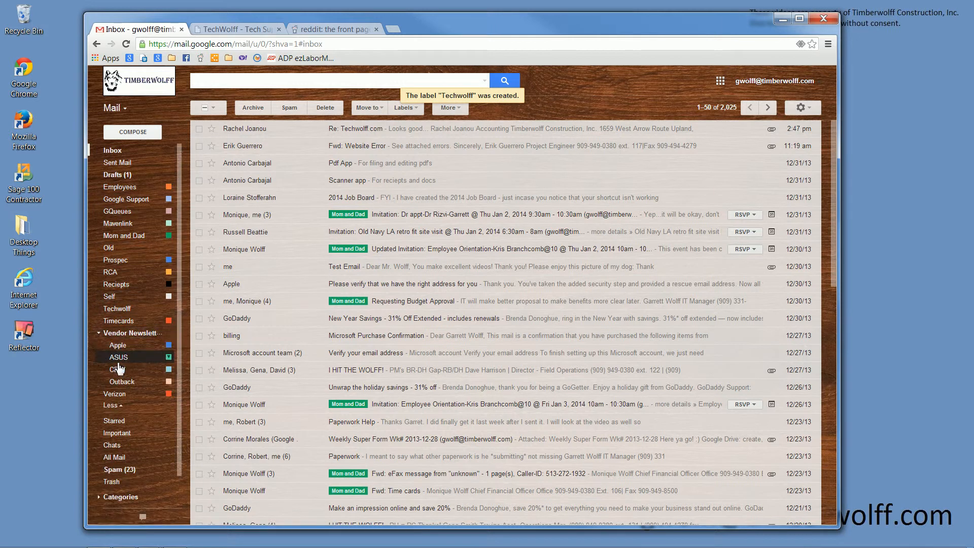
pyautogui.click(98, 333)
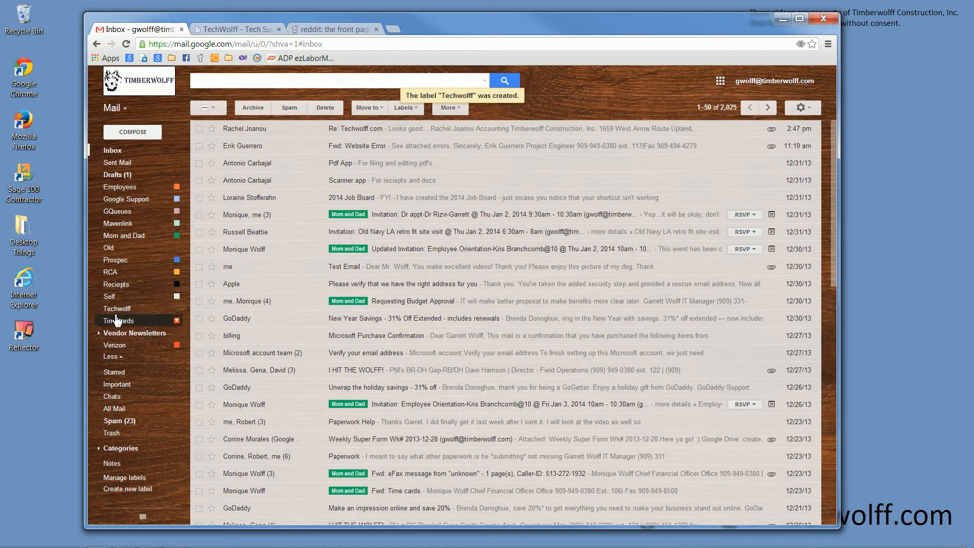
pyautogui.click(176, 308)
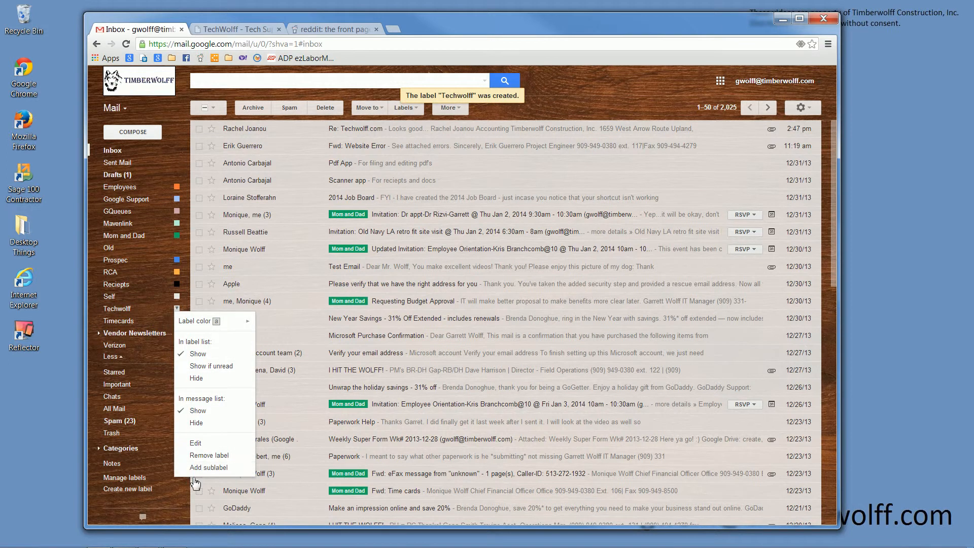
pyautogui.click(195, 443)
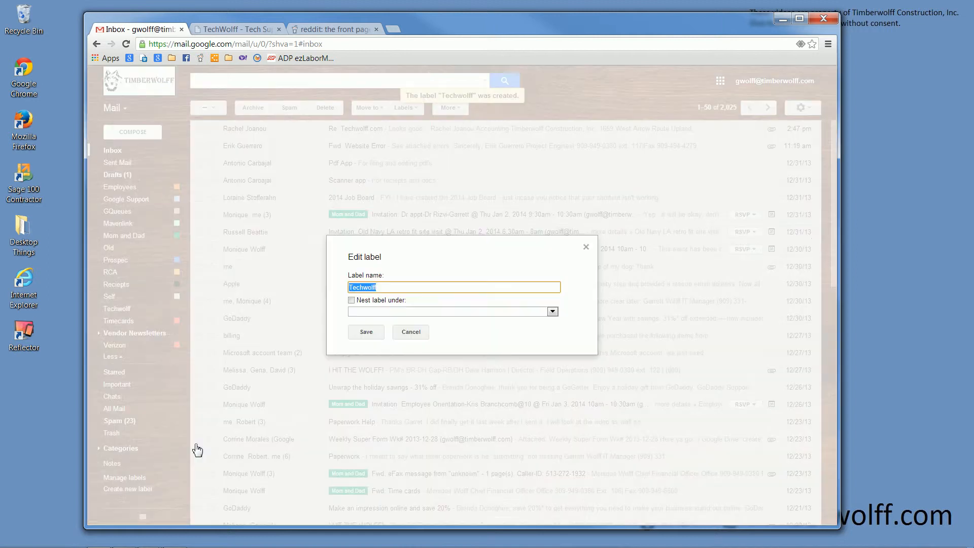
pyautogui.click(411, 332)
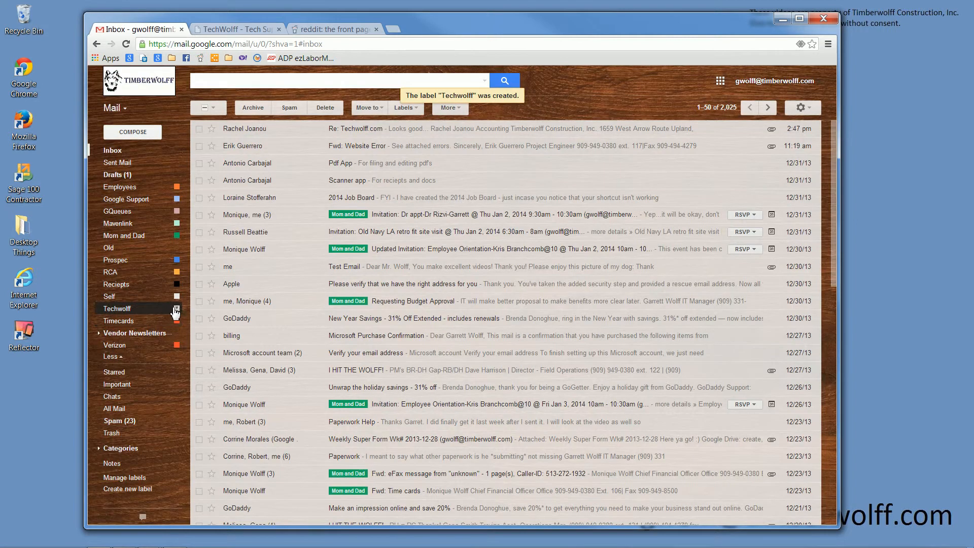
# - Set the color of the Techwolff label to orange-red
pyautogui.click(177, 309)
pyautogui.moveTo(233, 321)
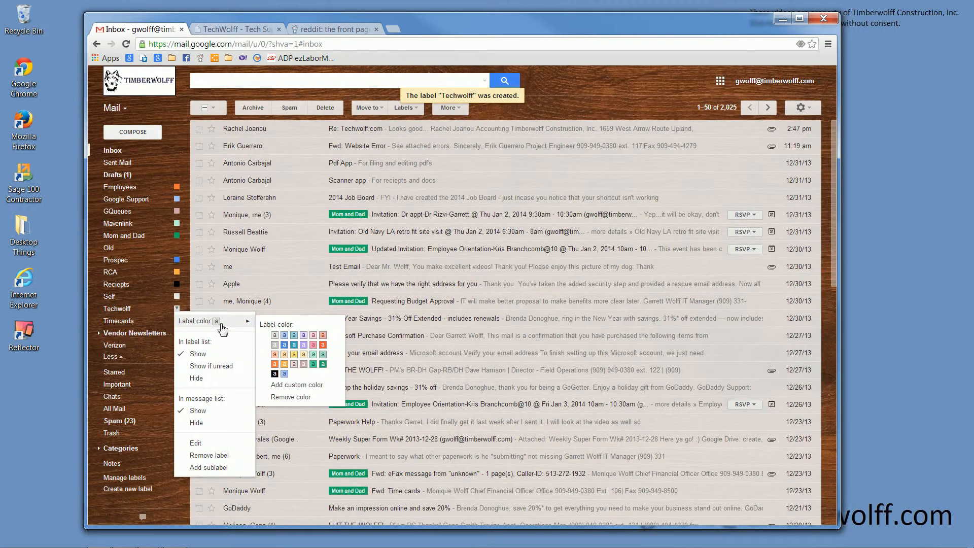
pyautogui.click(322, 344)
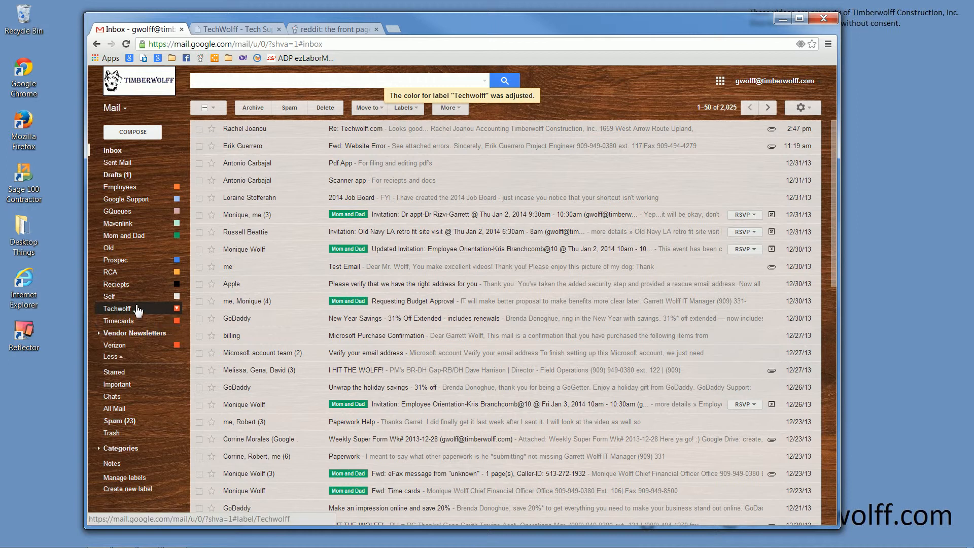
pyautogui.click(199, 180)
pyautogui.click(199, 163)
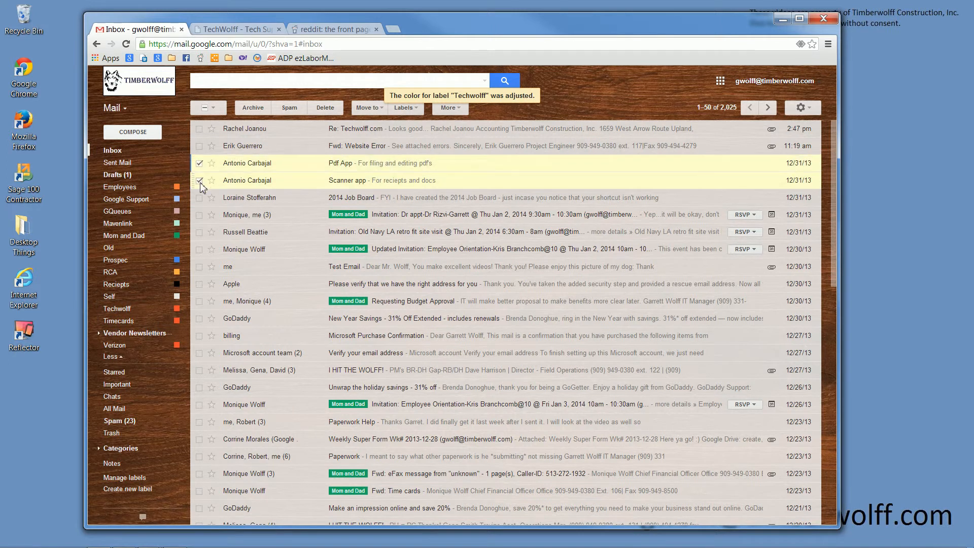
pyautogui.click(199, 180)
pyautogui.click(199, 164)
pyautogui.click(200, 180)
pyautogui.click(200, 164)
pyautogui.click(199, 180)
pyautogui.click(200, 164)
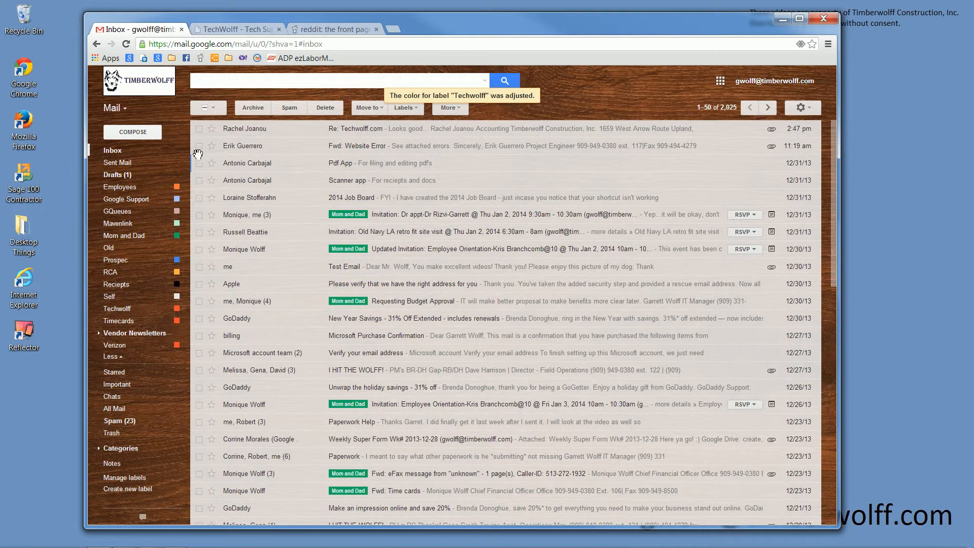
# - View the All Mail list with its Inbox tags and return to the inbox
pyautogui.click(111, 409)
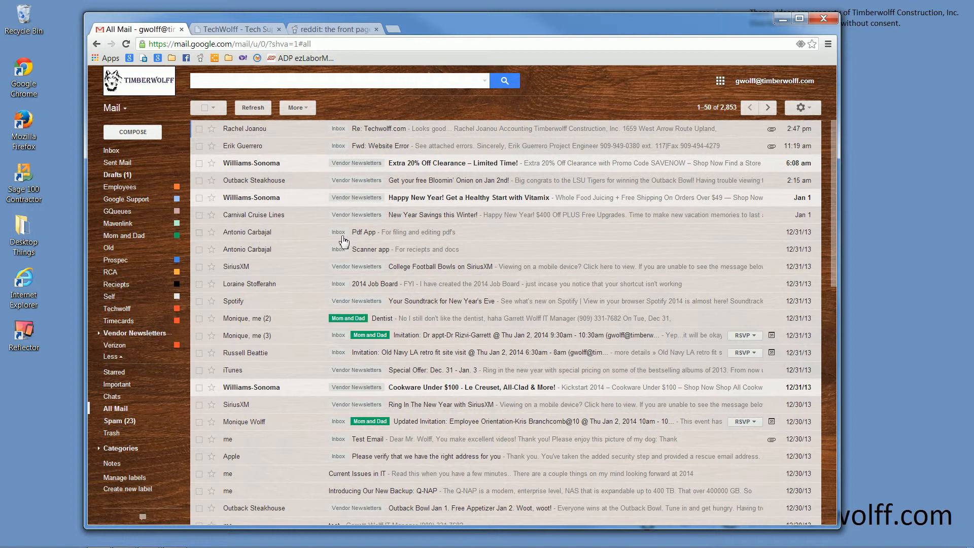
pyautogui.click(122, 151)
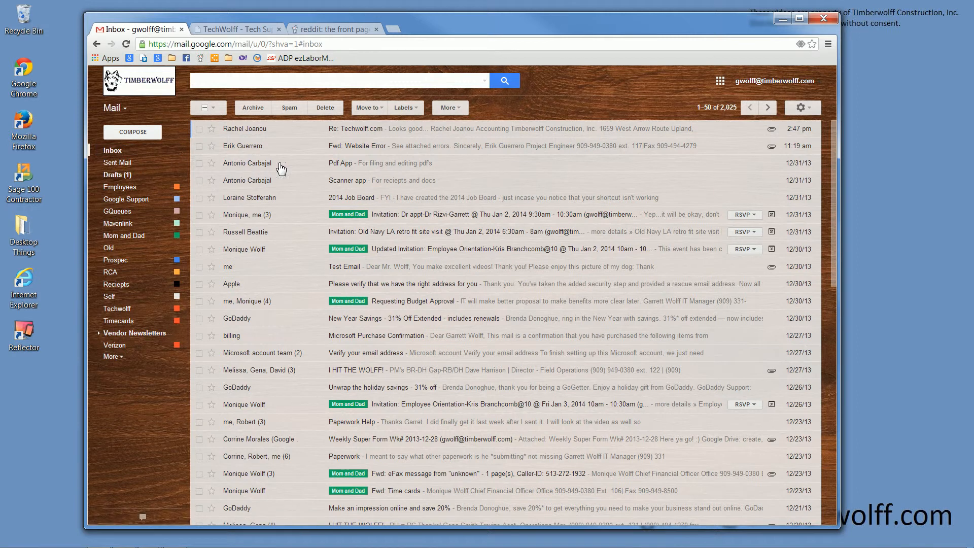
# - Add the Techwolff label to the Scanner app and Pdf App messages while keeping them in the inbox
pyautogui.moveTo(260, 190)
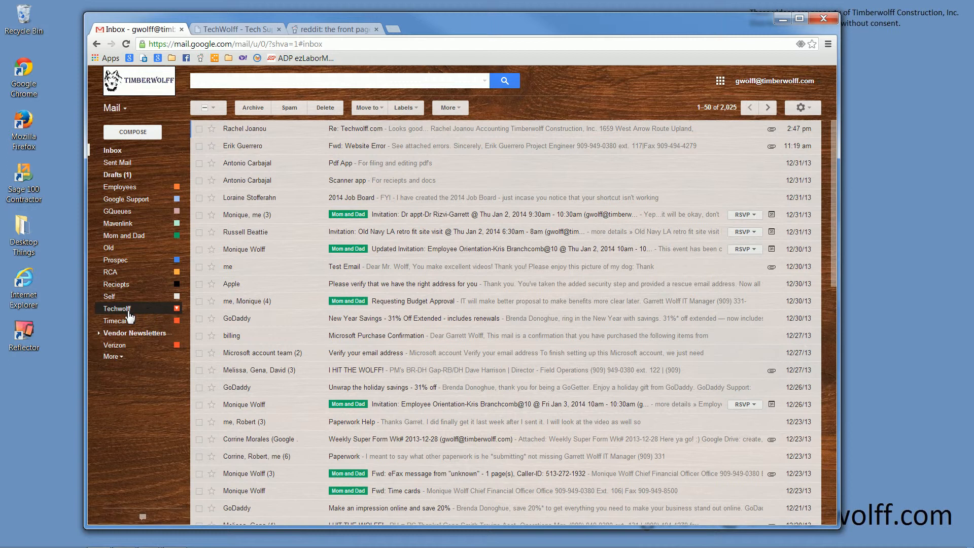
pyautogui.moveTo(120, 315); pyautogui.dragTo(293, 182)
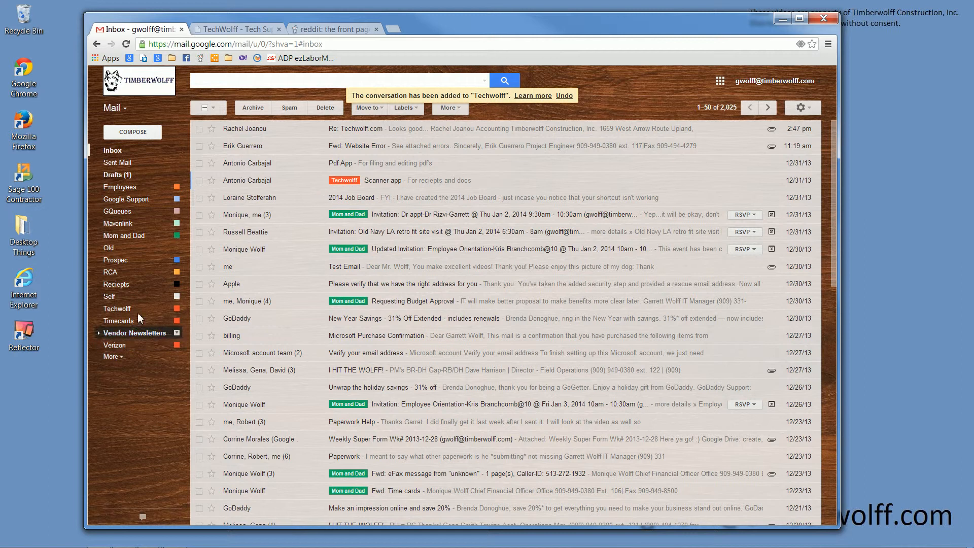
pyautogui.moveTo(142, 309); pyautogui.dragTo(329, 162)
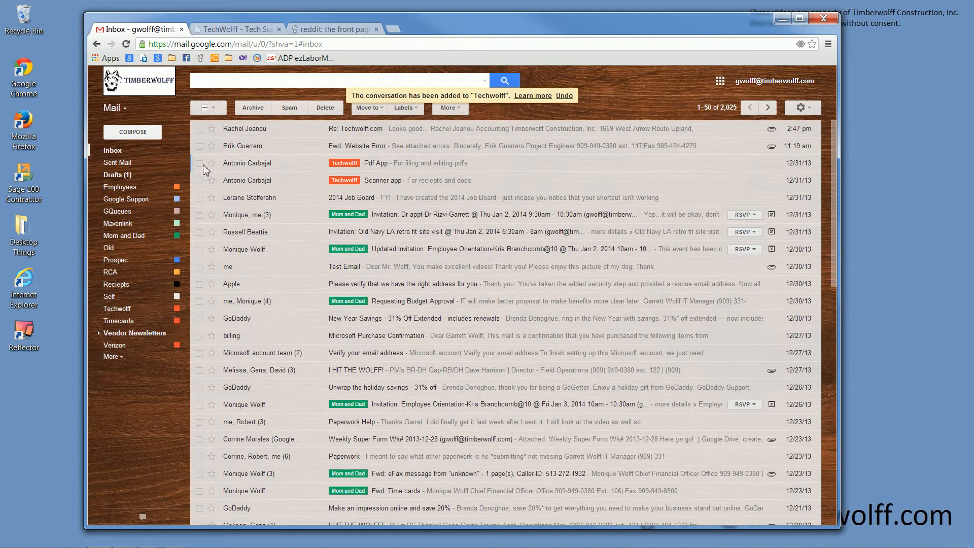
# - Remove the Techwolff label from the Pdf App and Scanner app messages and deselect both
pyautogui.moveTo(199, 164); pyautogui.dragTo(329, 163)
pyautogui.click(199, 163)
pyautogui.click(200, 180)
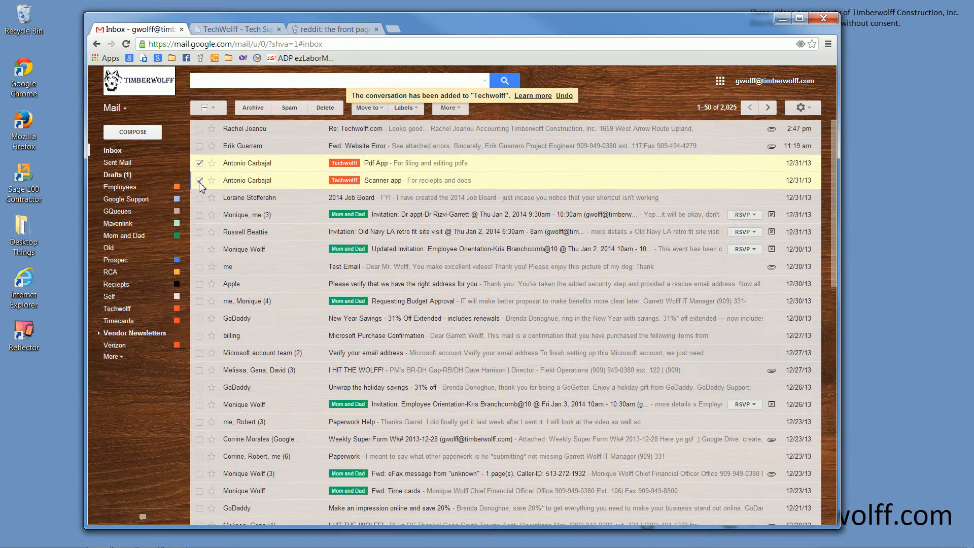
pyautogui.click(455, 110)
pyautogui.click(411, 108)
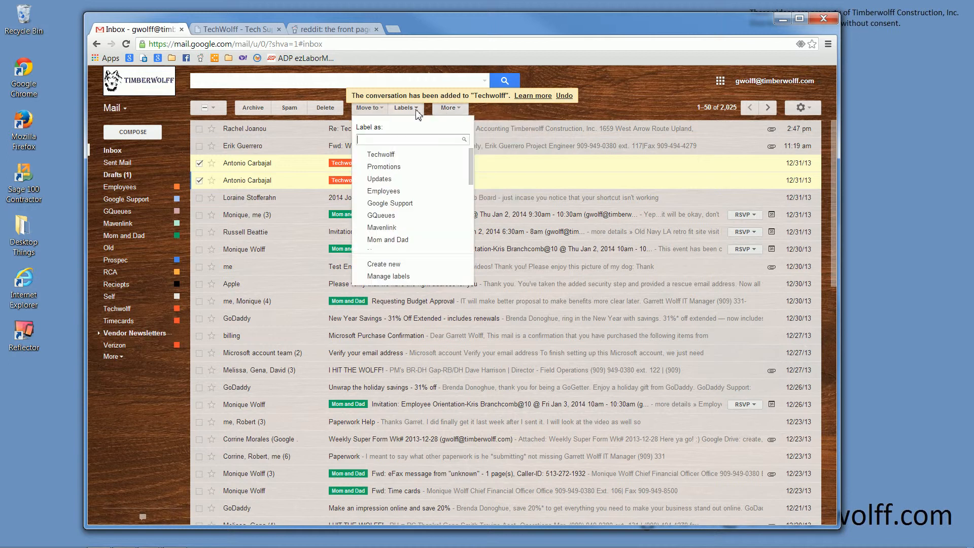
pyautogui.click(358, 155)
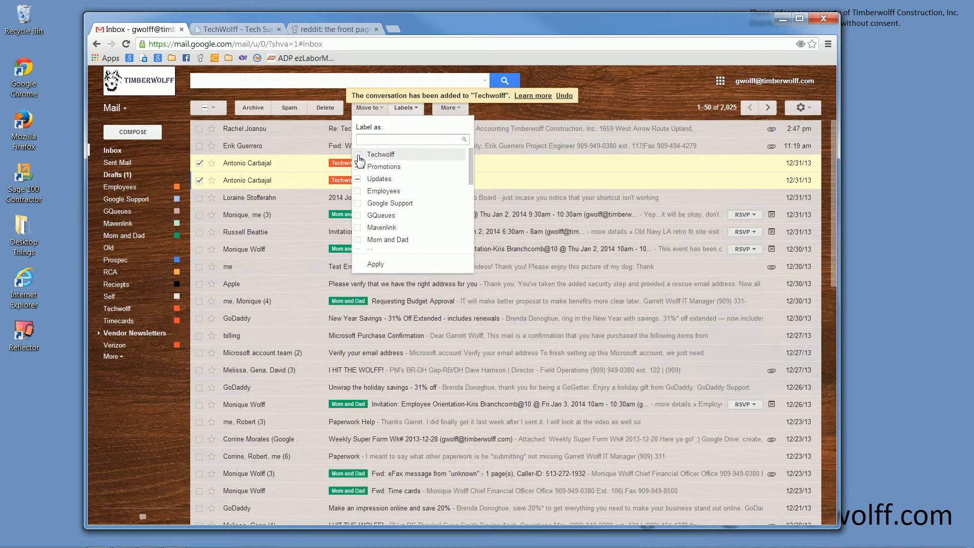
pyautogui.click(358, 156)
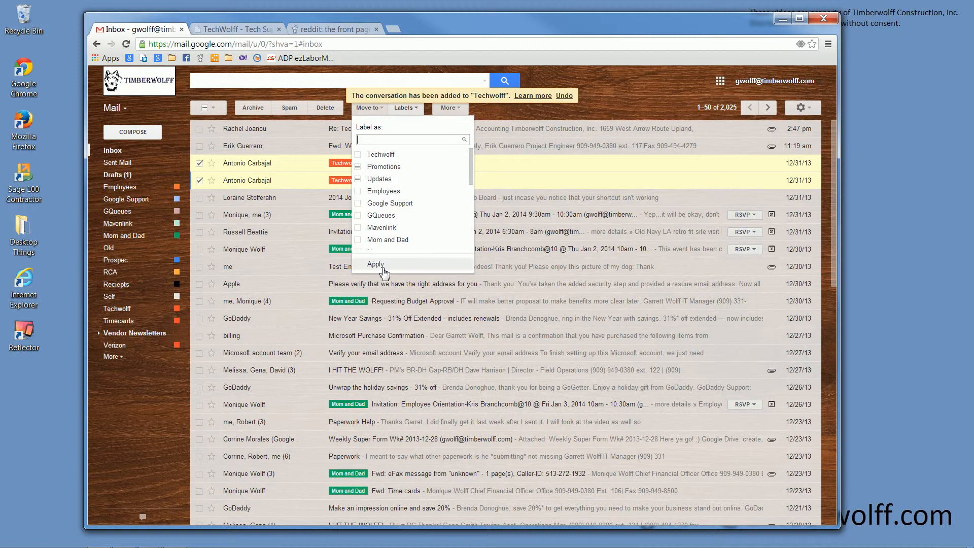
pyautogui.click(382, 267)
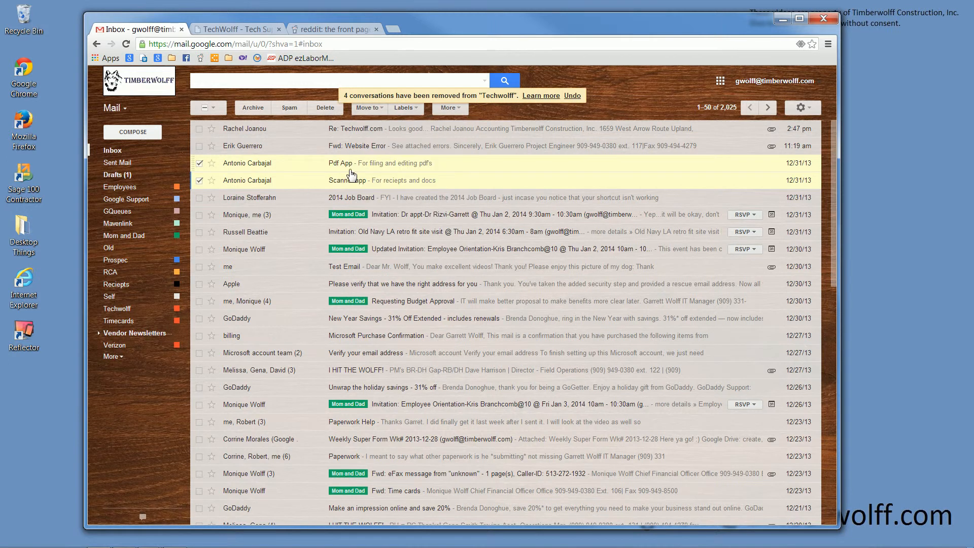
pyautogui.click(199, 180)
pyautogui.click(199, 164)
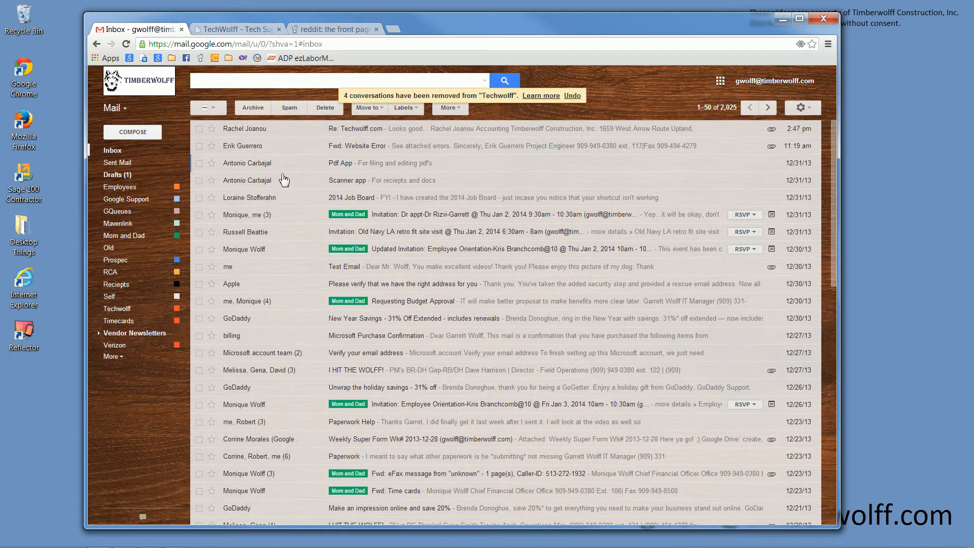
# - Move the Pdf App and Scanner app messages out of the inbox into the Techwolff label and open that label
pyautogui.moveTo(290, 168); pyautogui.dragTo(127, 311)
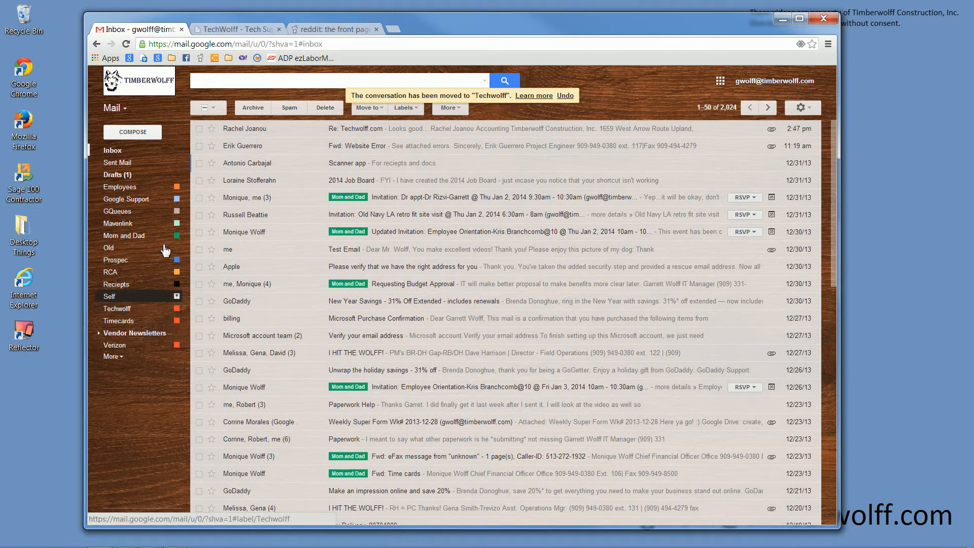
pyautogui.moveTo(280, 165); pyautogui.dragTo(126, 309)
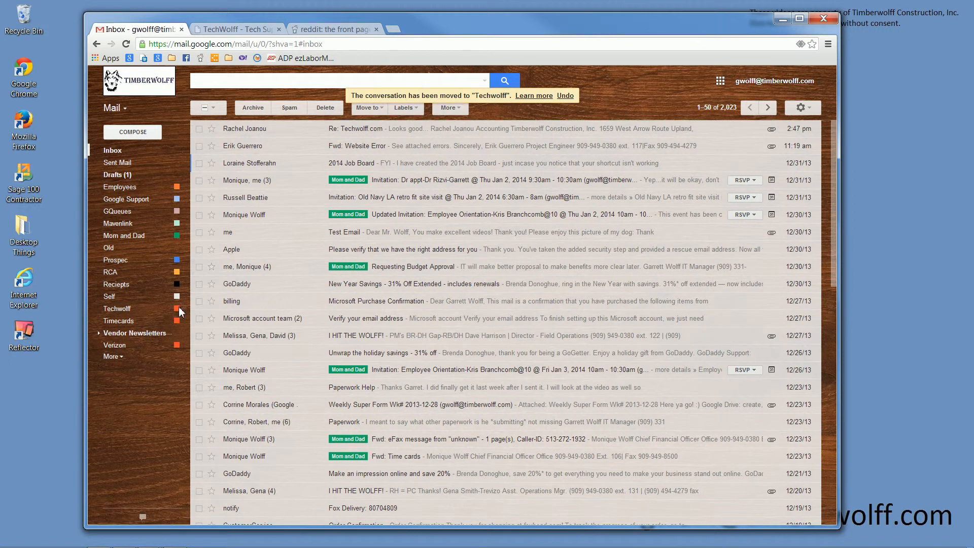
pyautogui.click(130, 310)
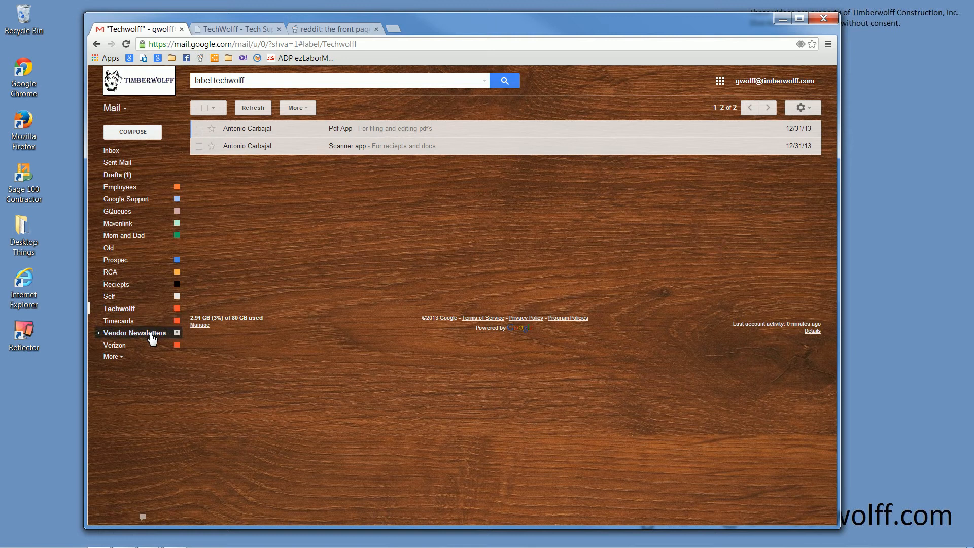
# - Check how the two moved messages are tagged in All Mail and go back to the inbox
pyautogui.click(122, 359)
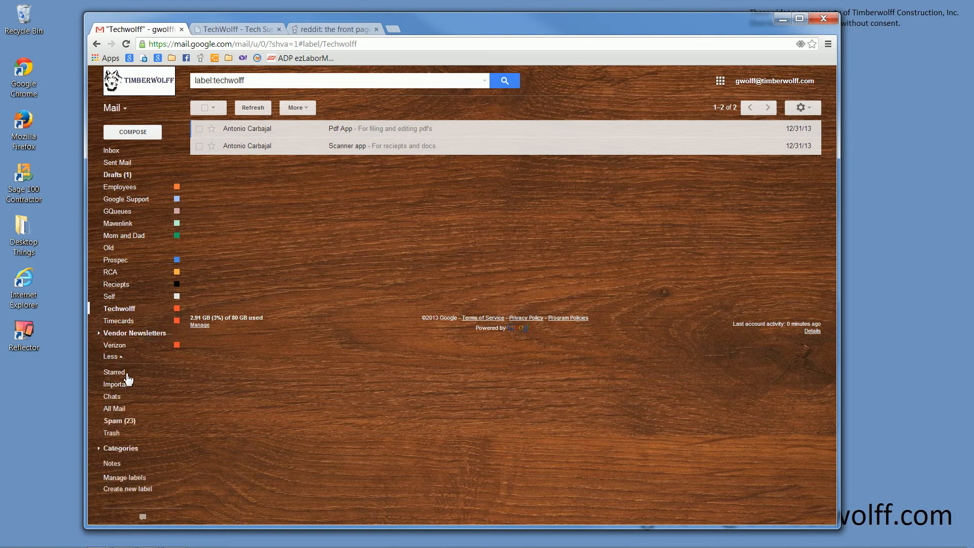
pyautogui.click(117, 408)
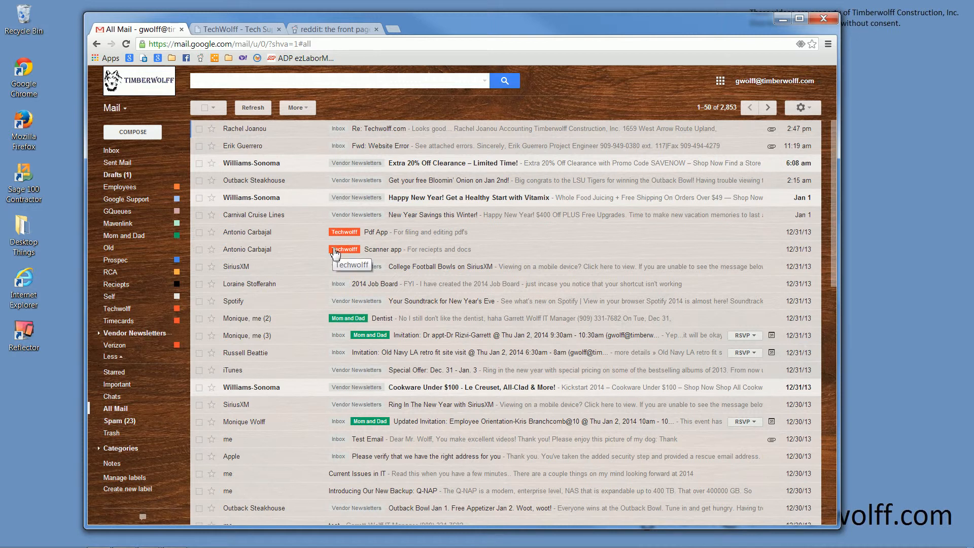
pyautogui.click(112, 150)
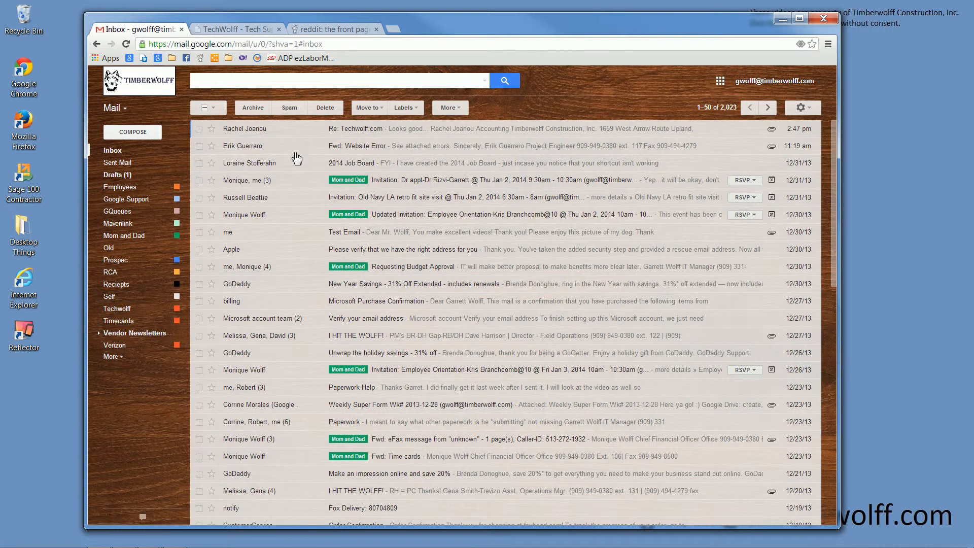
# - Add the Techwolff label to the Re: Techwolff.com message while keeping it in the inbox
pyautogui.click(198, 130)
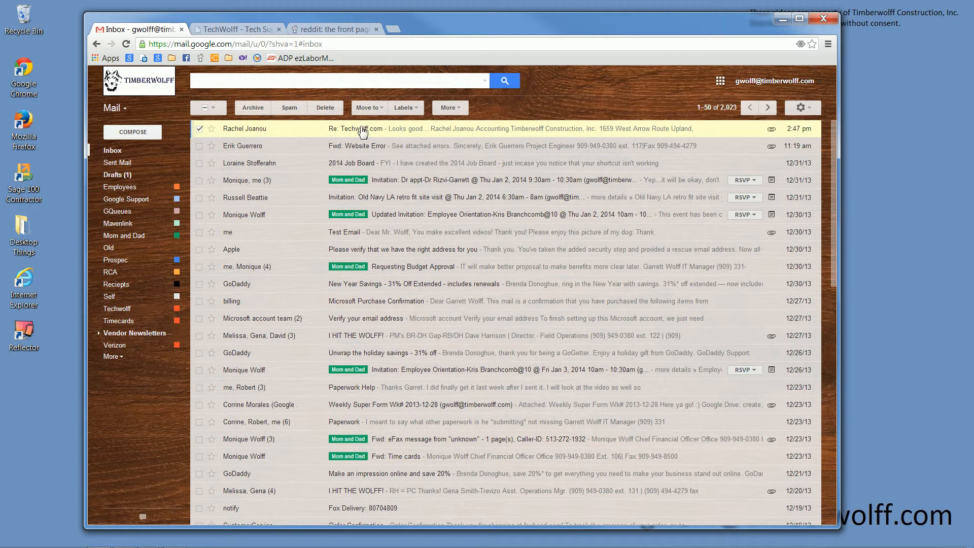
pyautogui.click(377, 109)
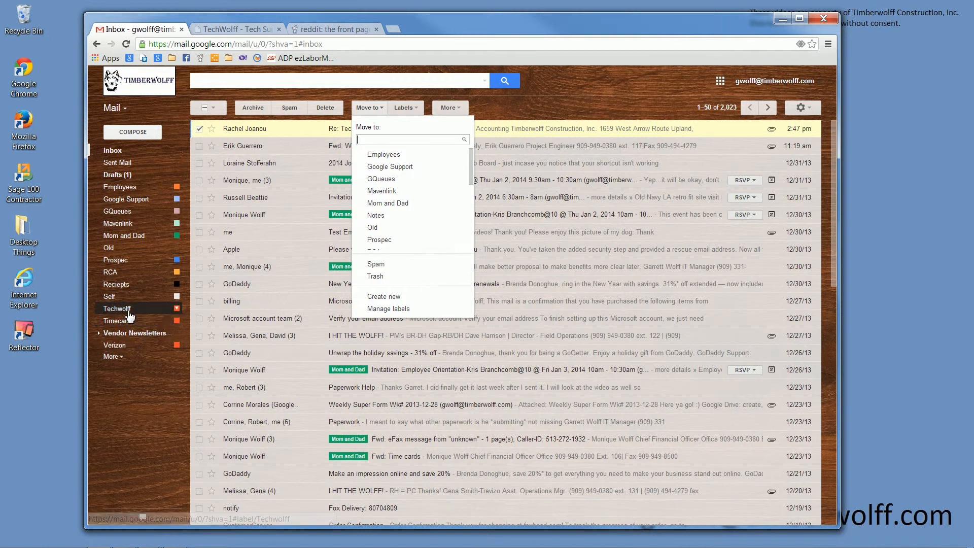
pyautogui.click(407, 110)
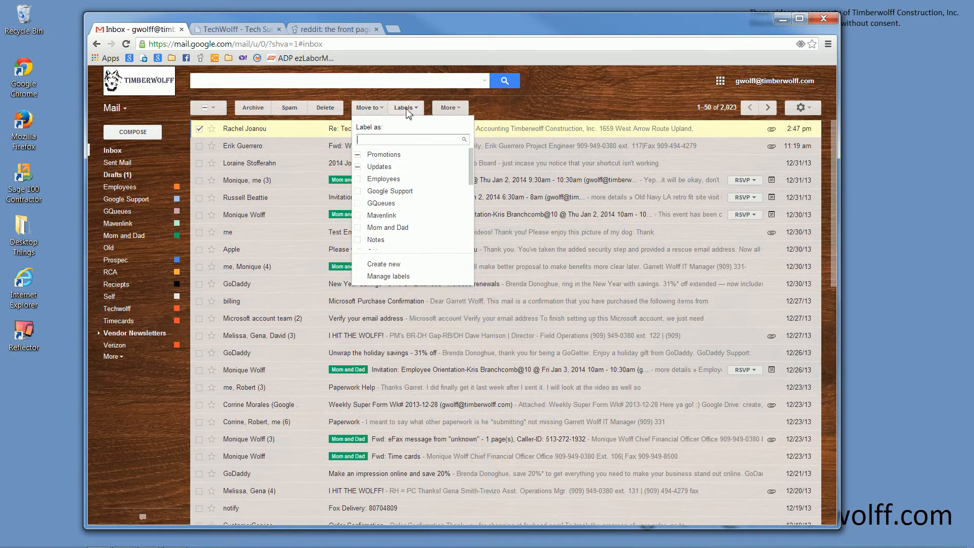
pyautogui.scroll(-2, 388, 198)
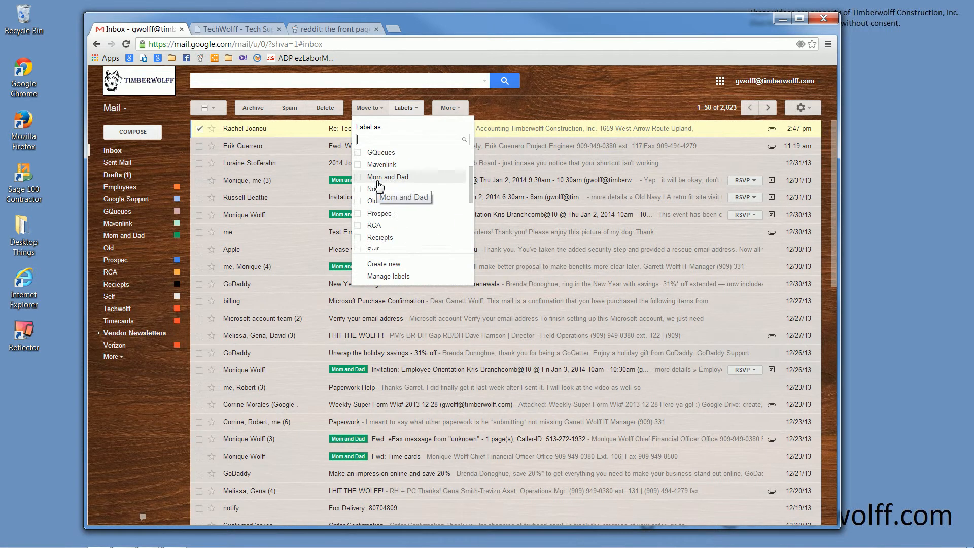
pyautogui.scroll(-1, 401, 222)
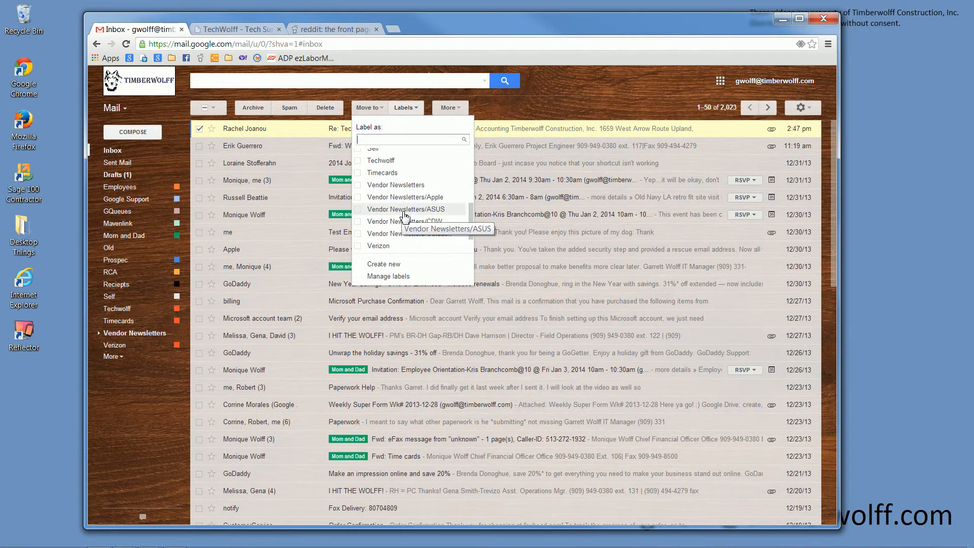
pyautogui.click(363, 163)
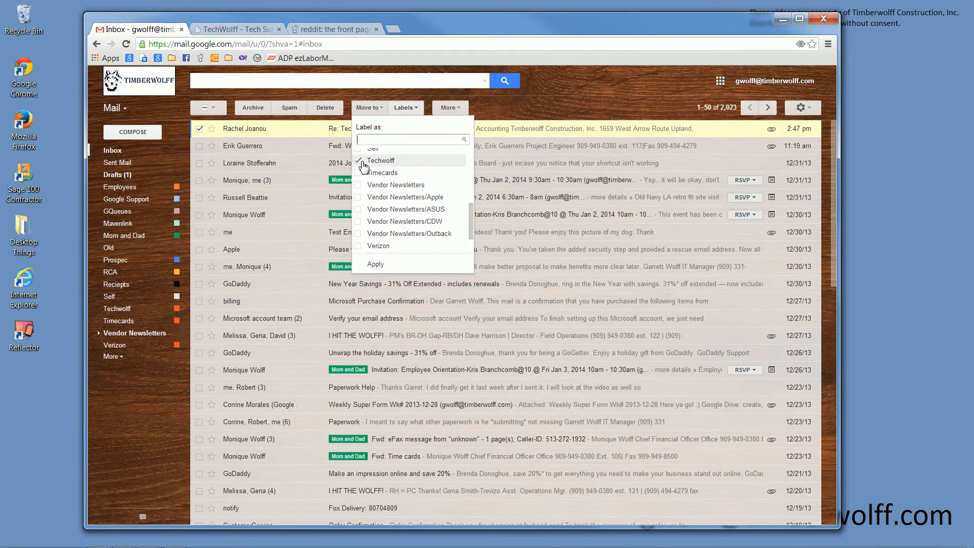
pyautogui.click(408, 113)
pyautogui.click(406, 114)
pyautogui.scroll(-3, 385, 208)
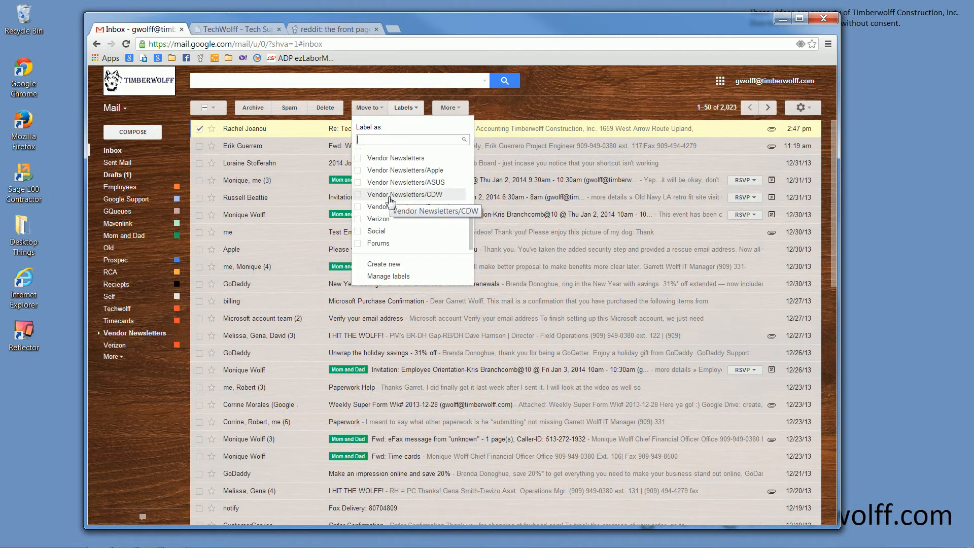
pyautogui.scroll(3, 373, 208)
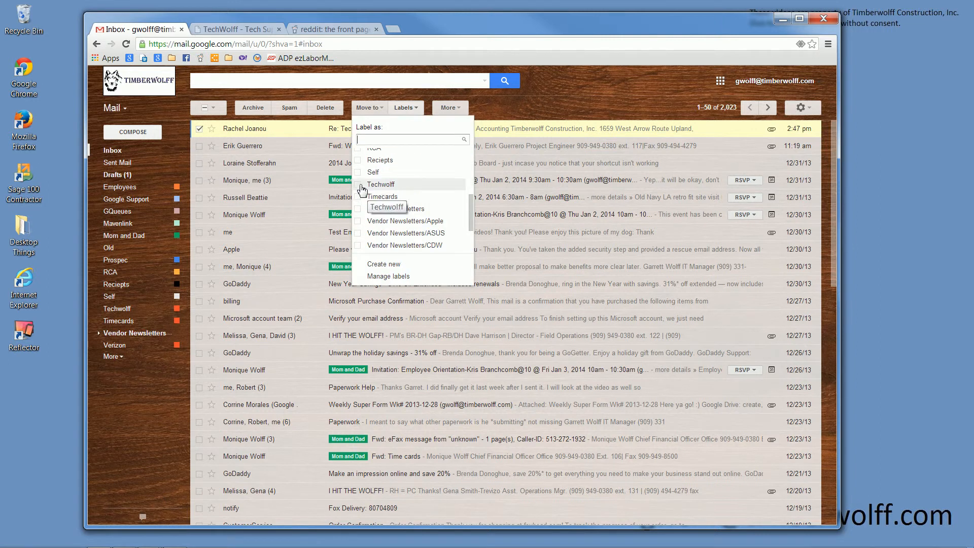
pyautogui.click(360, 185)
pyautogui.click(376, 264)
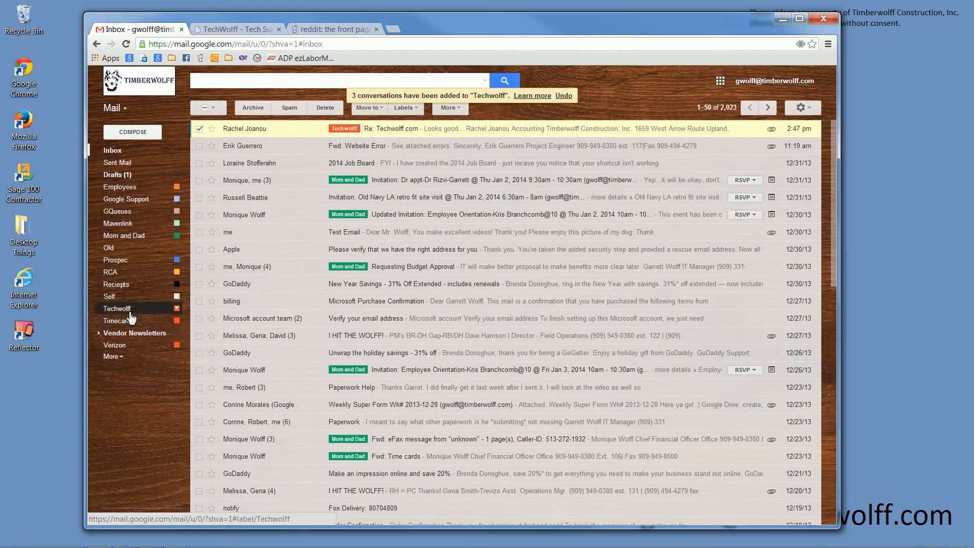
# - Check the labels on the opened Re: Techwolff.com message and view how it is tagged in All Mail
pyautogui.click(385, 130)
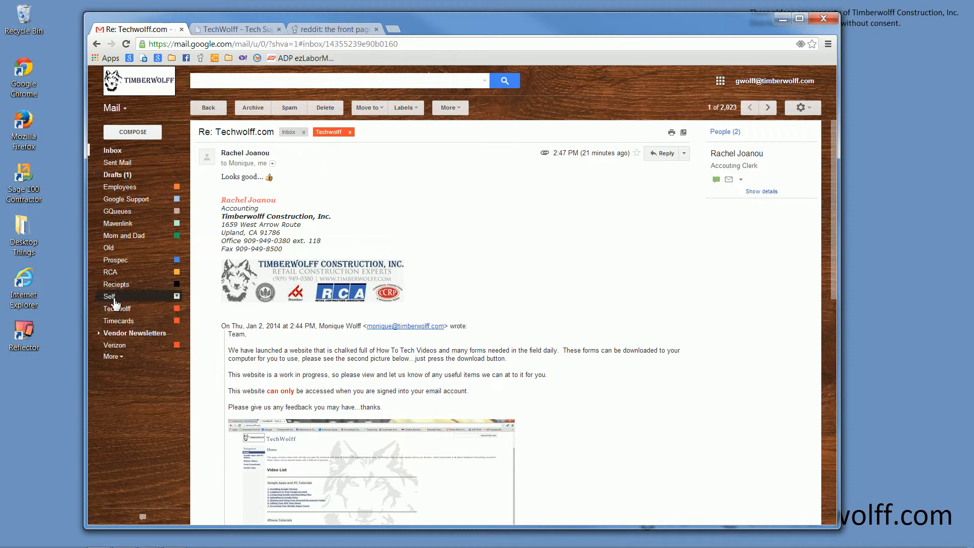
pyautogui.click(111, 357)
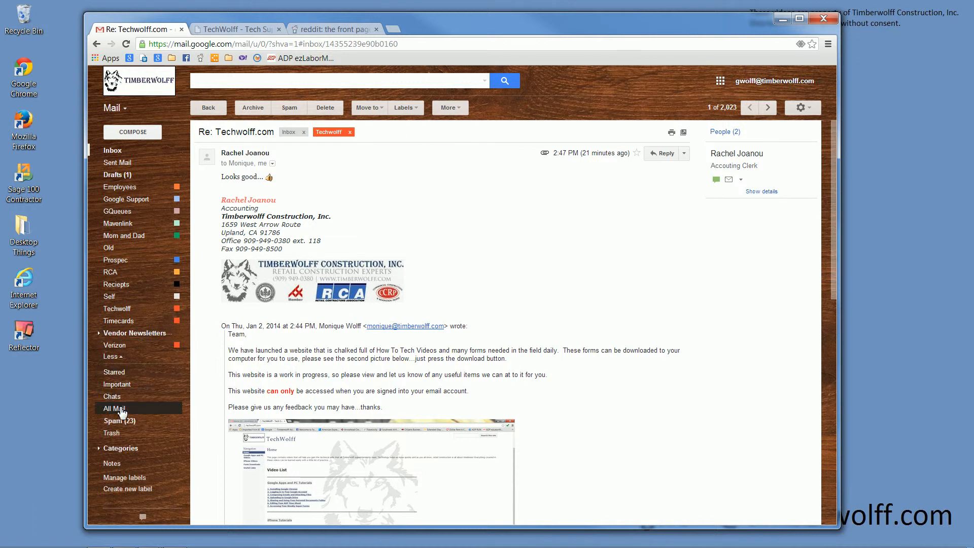
pyautogui.click(120, 408)
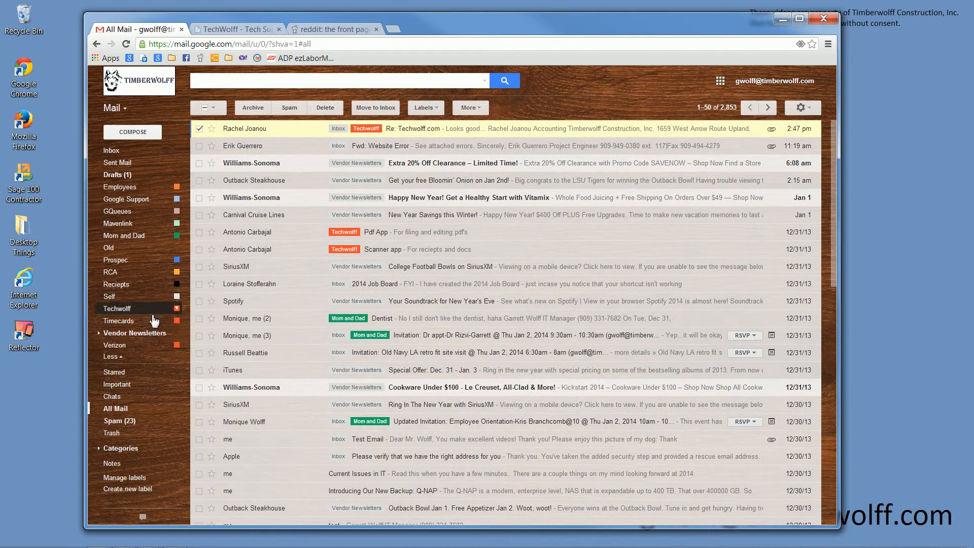
# - Open the Techwolff label and leave only the Re: Techwolff.com message selected
pyautogui.click(123, 309)
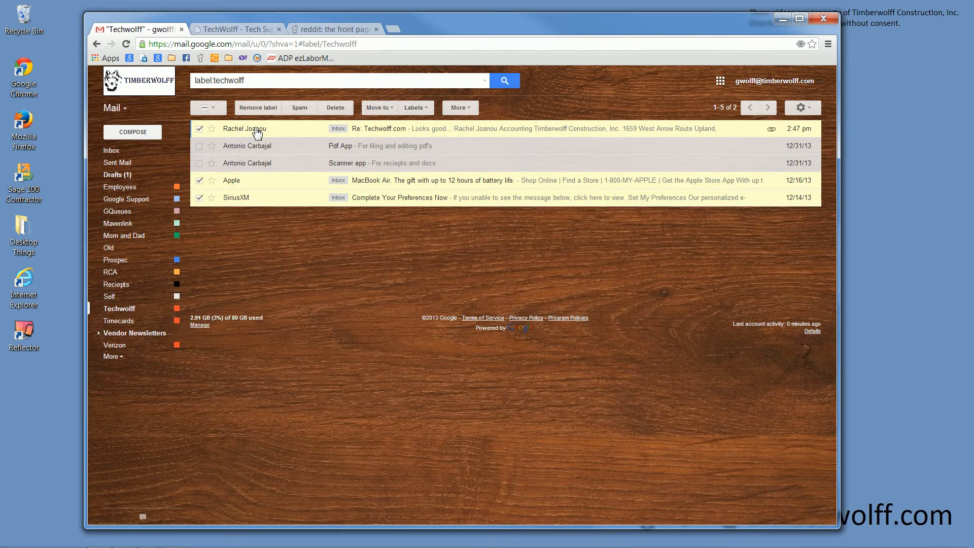
pyautogui.click(199, 130)
pyautogui.click(204, 108)
pyautogui.click(199, 129)
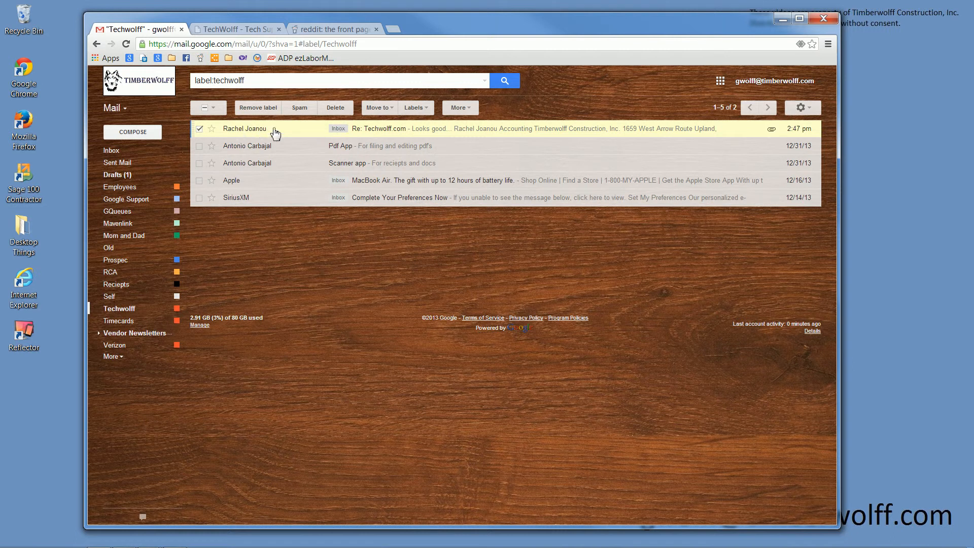
# - Review the message tags in All Mail, deselect the Re: Techwolff.com message, and return to the inbox
pyautogui.click(120, 358)
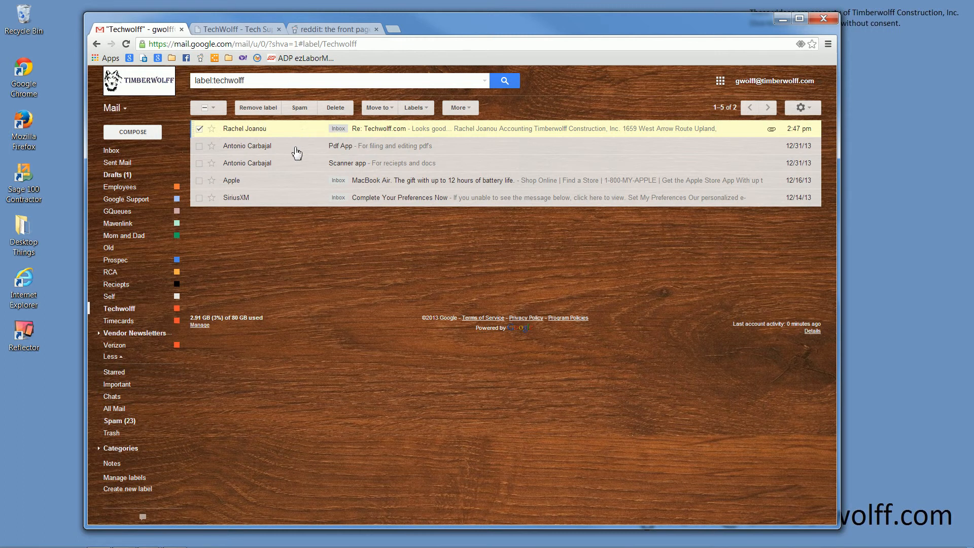
pyautogui.click(116, 410)
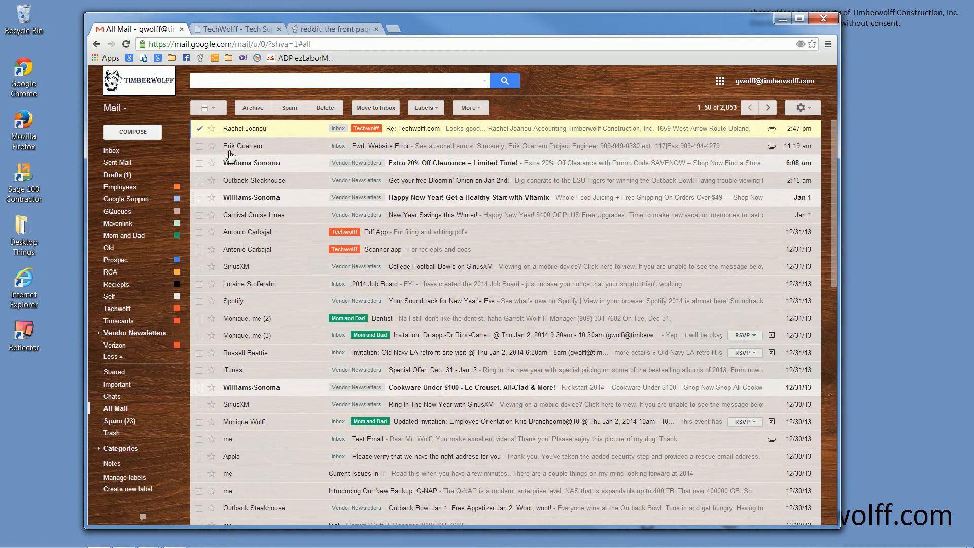
pyautogui.click(195, 129)
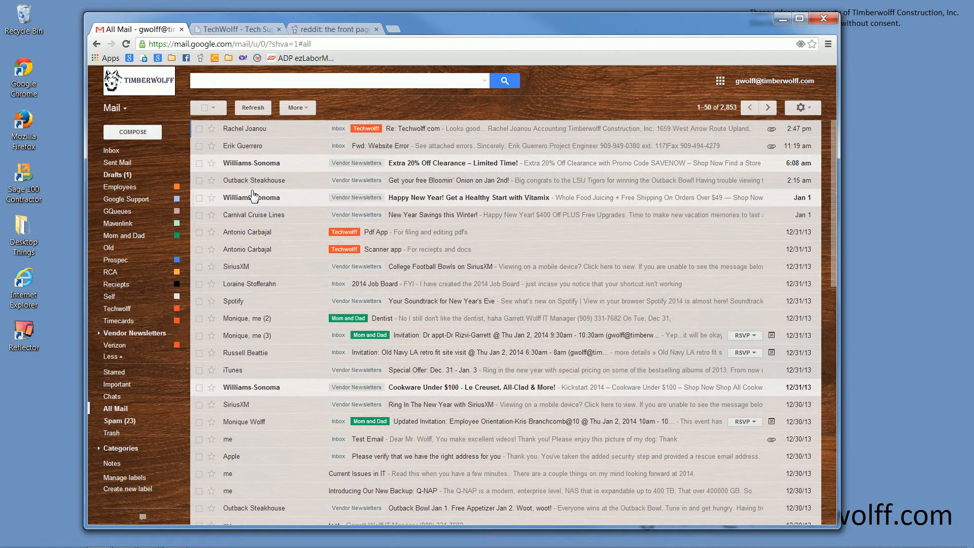
pyautogui.click(133, 237)
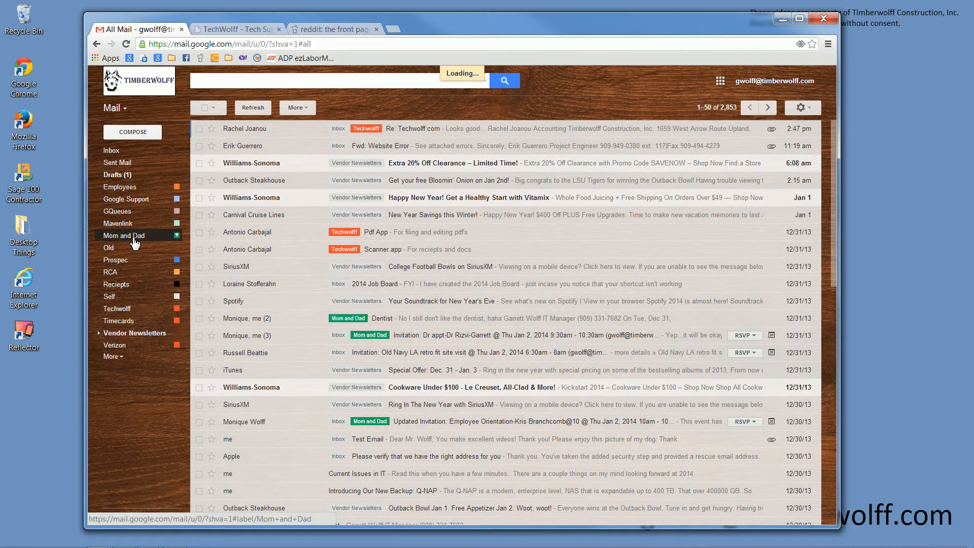
pyautogui.click(113, 150)
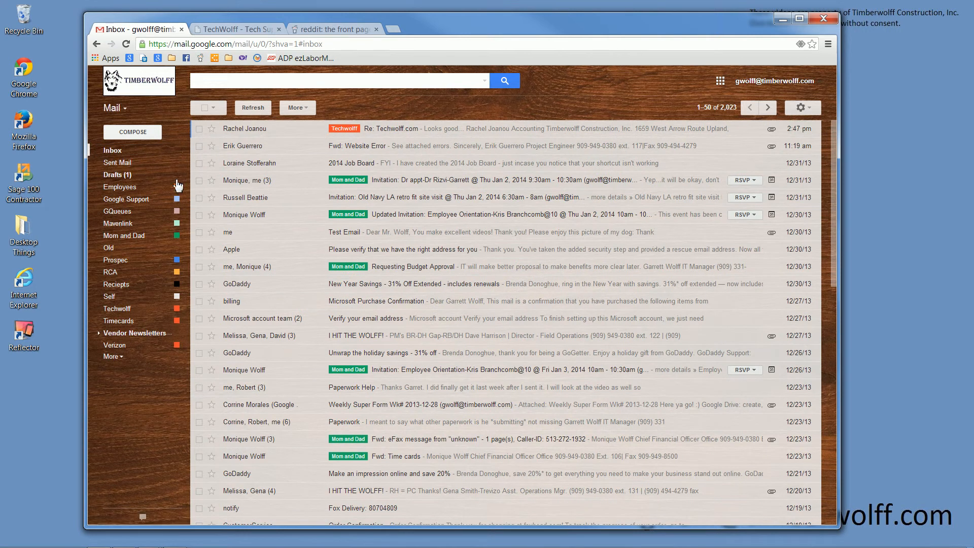
# - Add the Employees, Google Support, Mavenlink, Prospec and RCA labels to the Re: Techwolff.com message in the inbox
pyautogui.moveTo(142, 188); pyautogui.dragTo(239, 196)
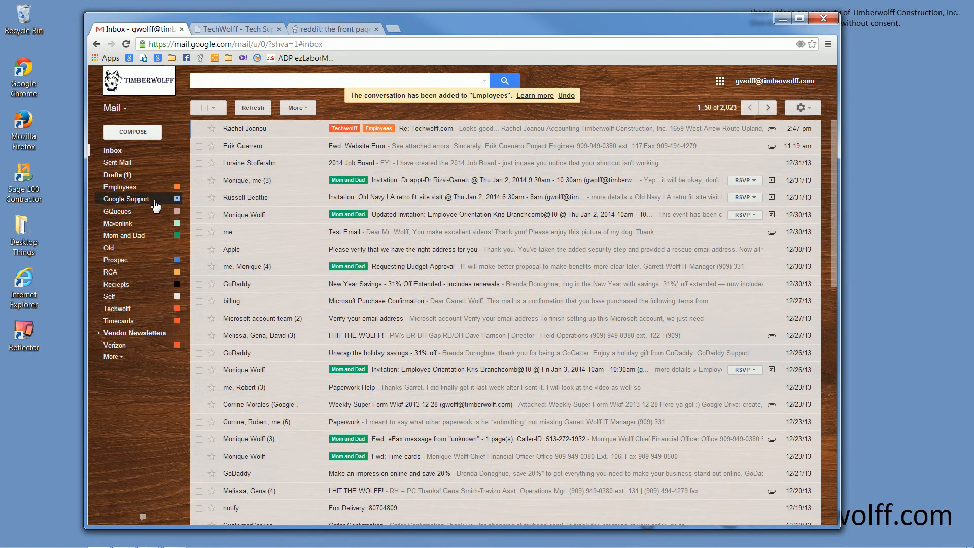
pyautogui.moveTo(153, 201); pyautogui.dragTo(297, 125)
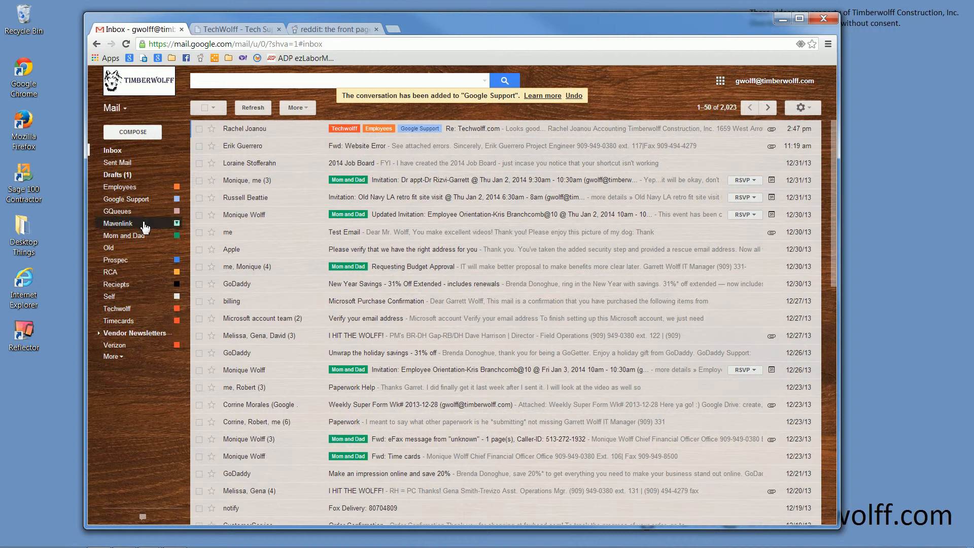
pyautogui.moveTo(145, 224); pyautogui.dragTo(303, 127)
pyautogui.moveTo(123, 255); pyautogui.dragTo(304, 127)
pyautogui.moveTo(157, 274); pyautogui.dragTo(304, 128)
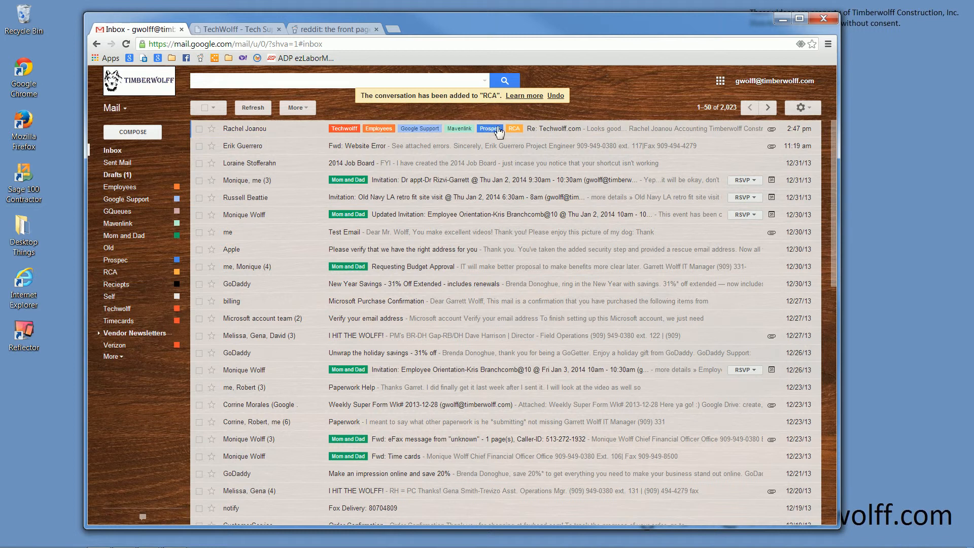
# - Open the Re: Techwolff.com message and remove its Employees, Google Support, Mavenlink and Prospec labels
pyautogui.click(275, 131)
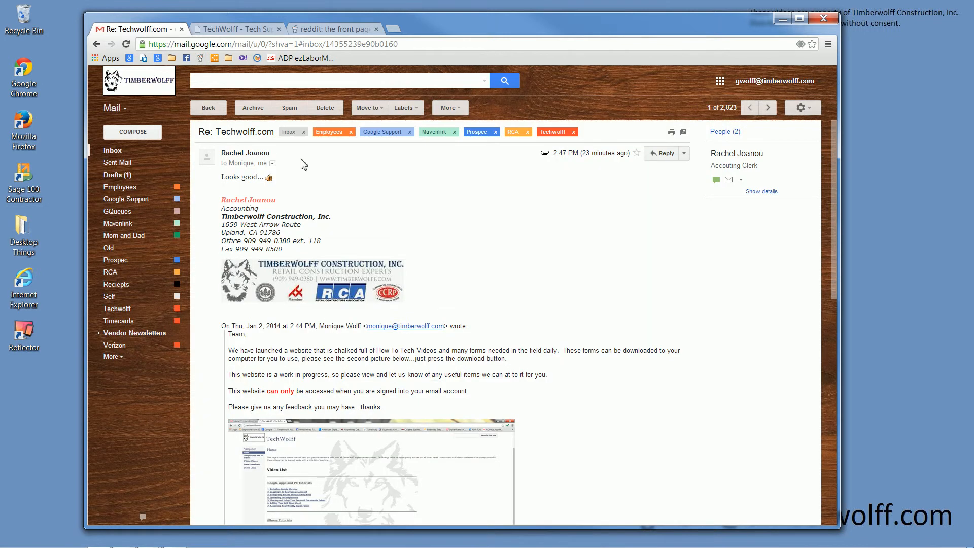
pyautogui.click(350, 133)
pyautogui.click(363, 132)
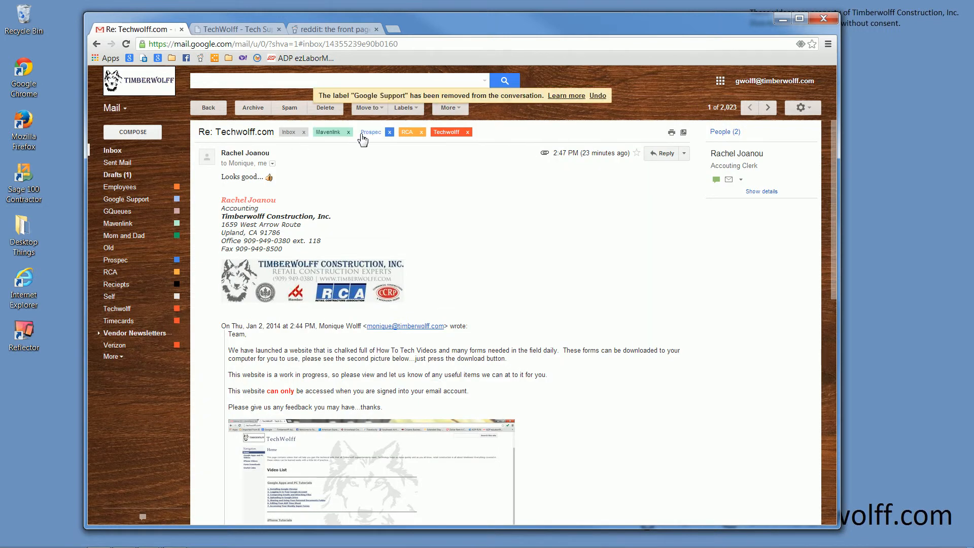
pyautogui.click(361, 133)
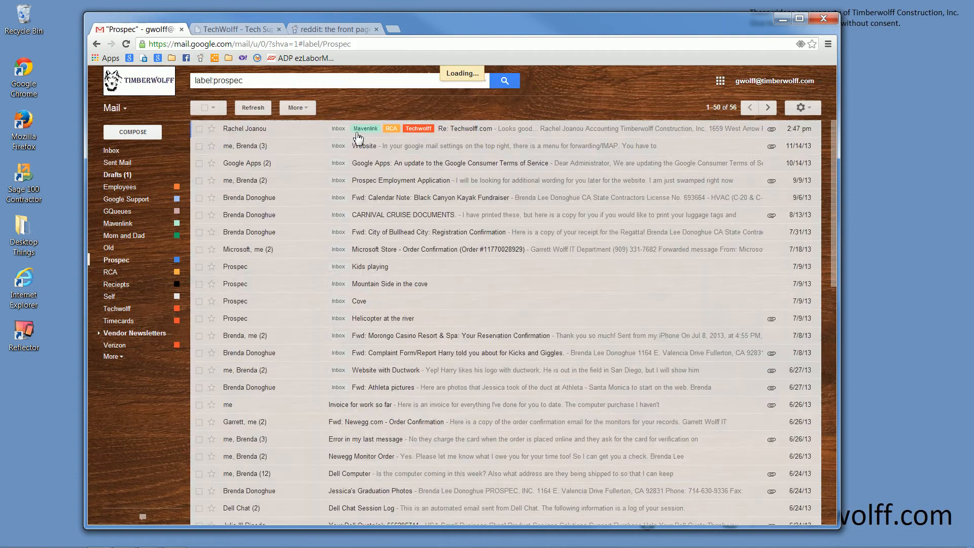
pyautogui.click(358, 135)
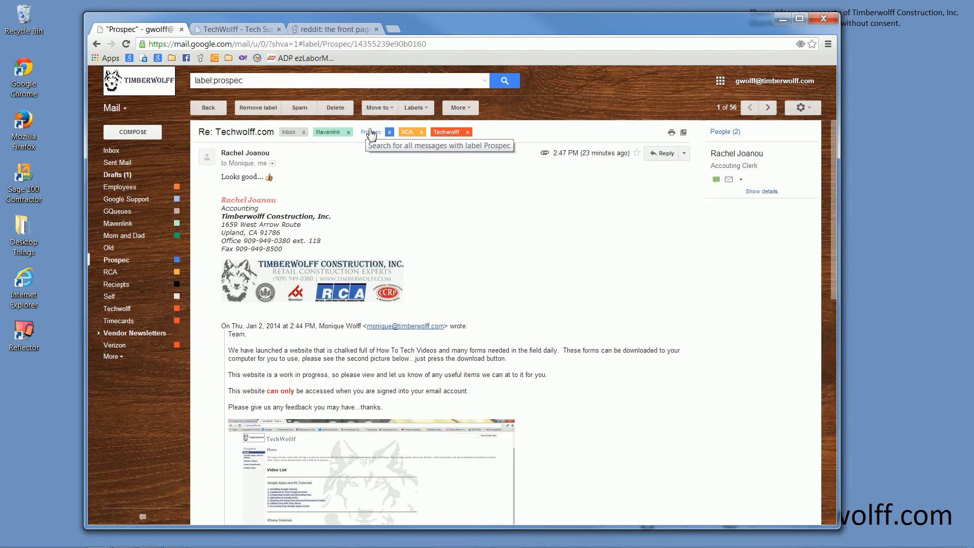
pyautogui.click(347, 132)
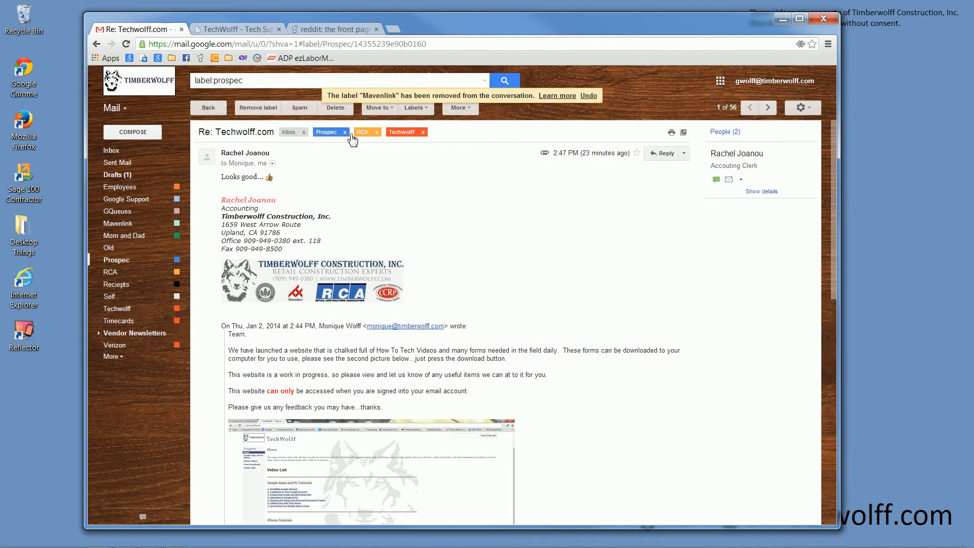
pyautogui.click(346, 133)
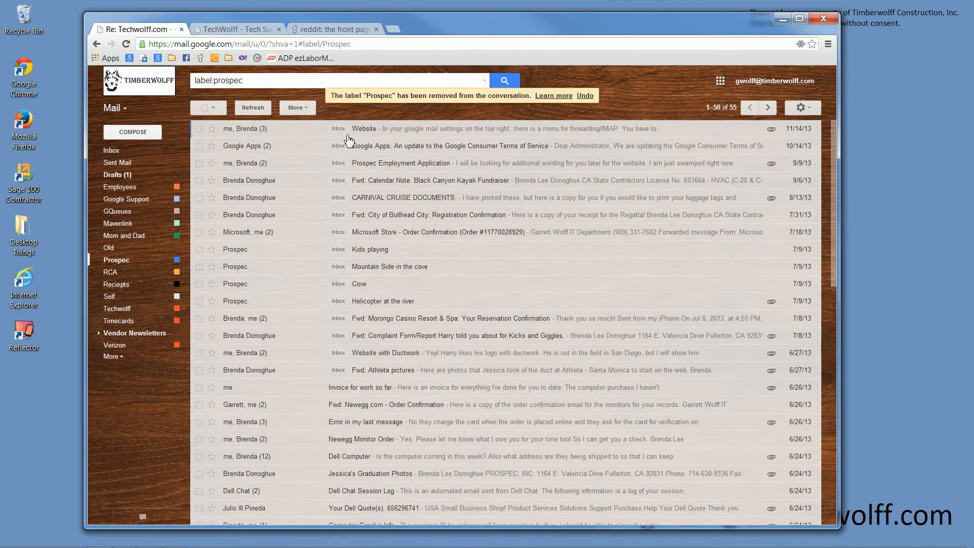
# - Remove the RCA label from the Re: Techwolff.com message and return to the inbox
pyautogui.click(111, 150)
pyautogui.click(309, 134)
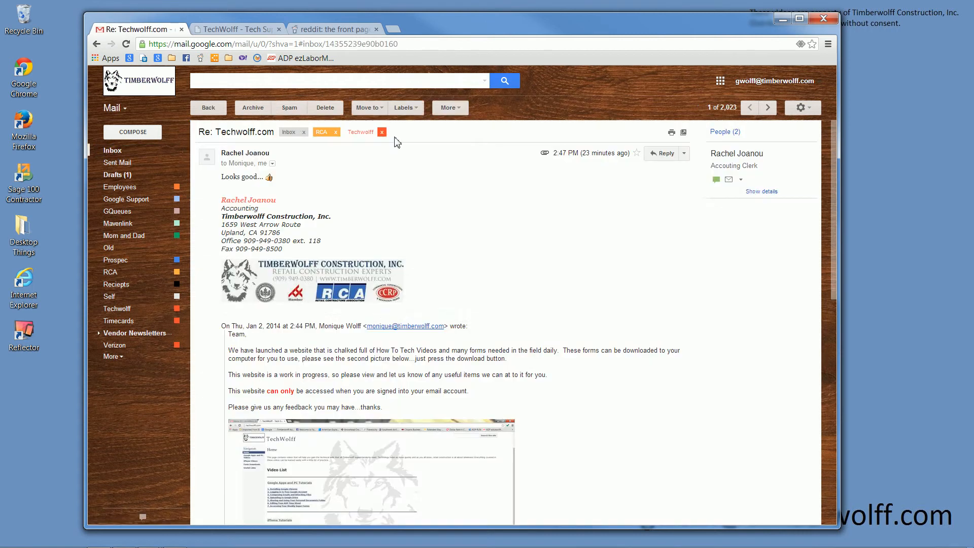
pyautogui.click(335, 132)
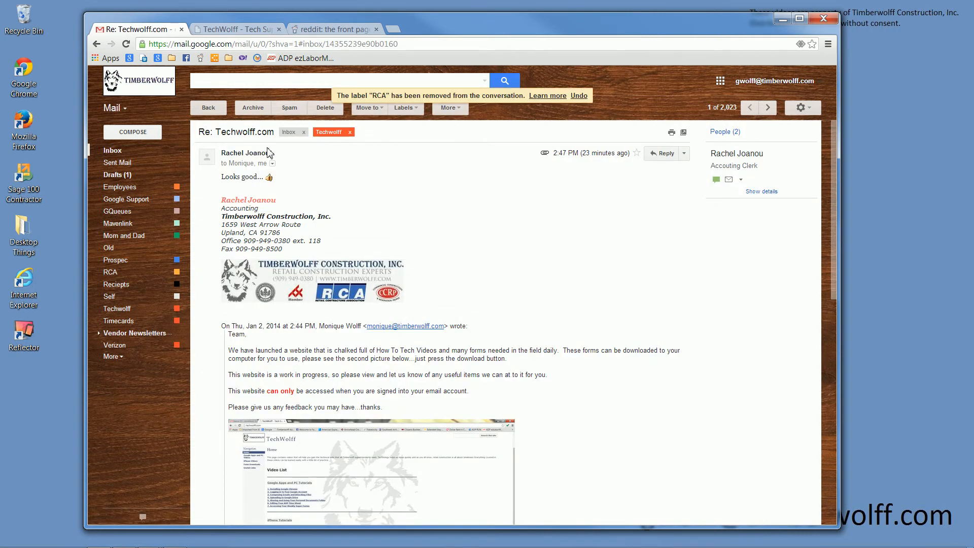
pyautogui.click(143, 148)
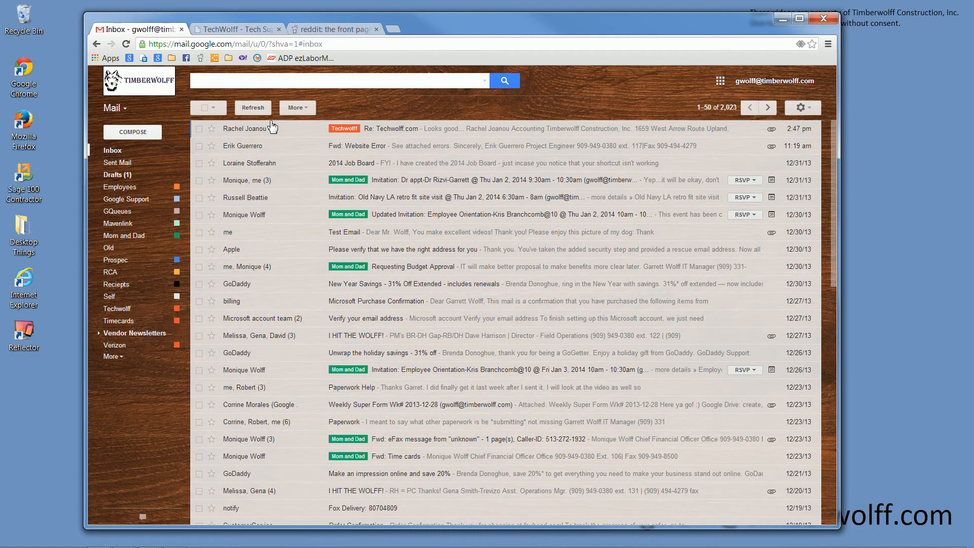
pyautogui.scroll(-1, 289, 162)
pyautogui.scroll(1, 292, 190)
pyautogui.scroll(-3, 253, 212)
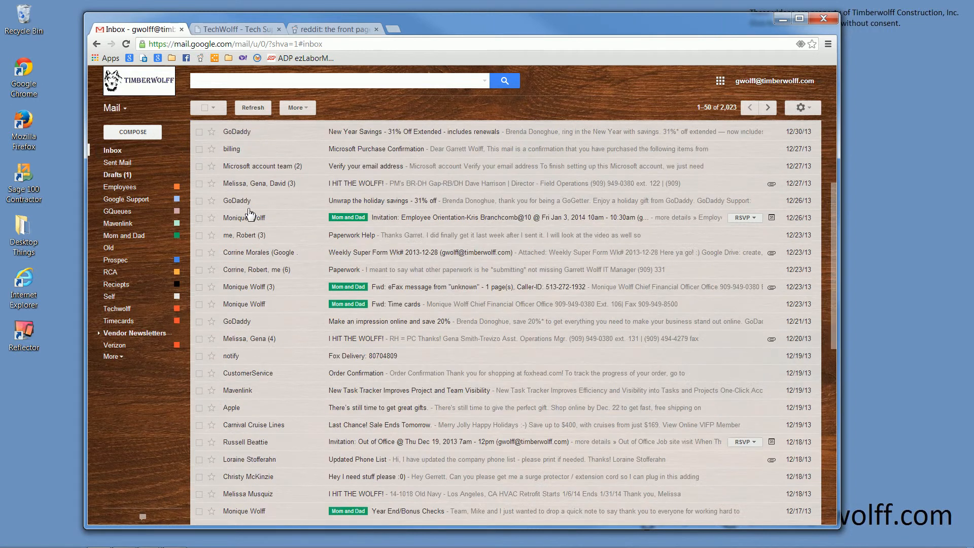
pyautogui.scroll(3, 236, 214)
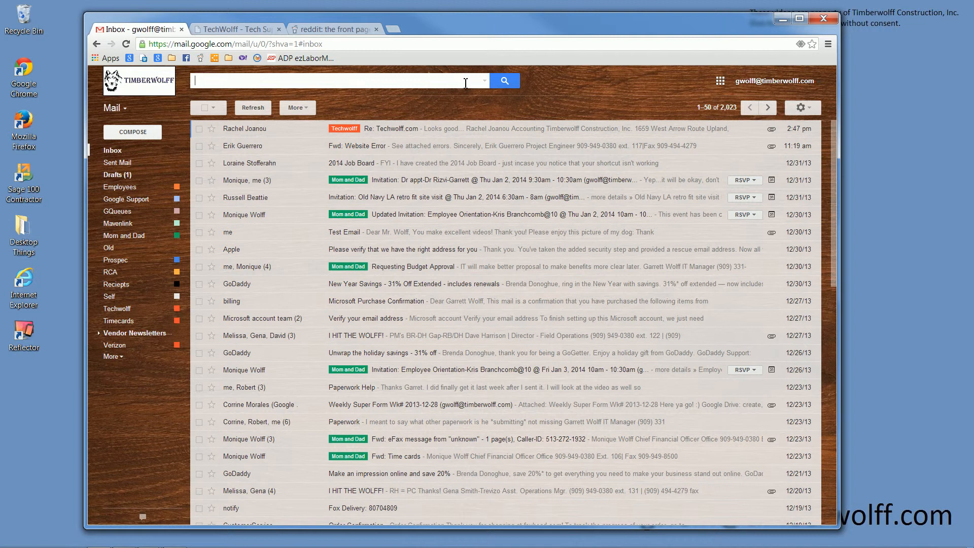
# - Open the advanced search options, try Techwolff as the search scope, and return it to All Mail
pyautogui.click(485, 82)
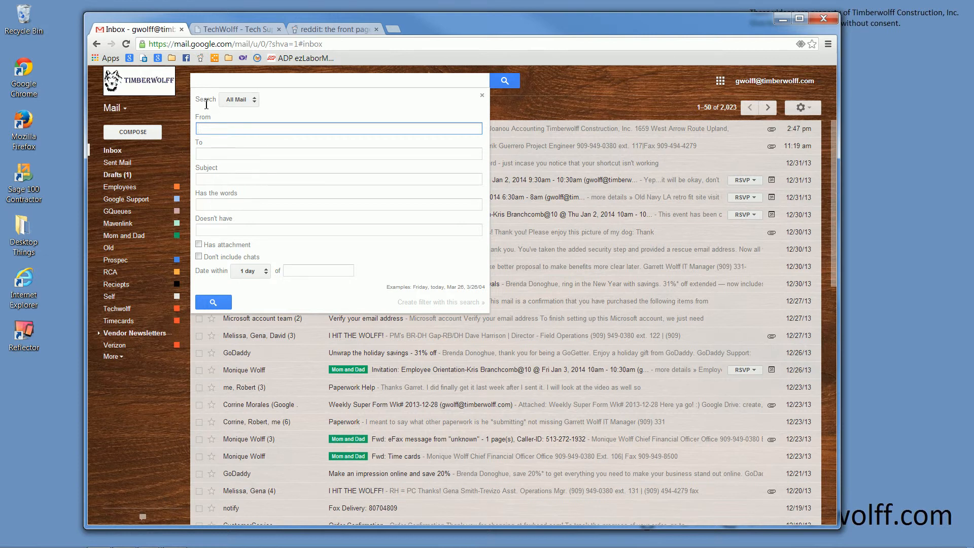
pyautogui.click(239, 102)
pyautogui.click(240, 107)
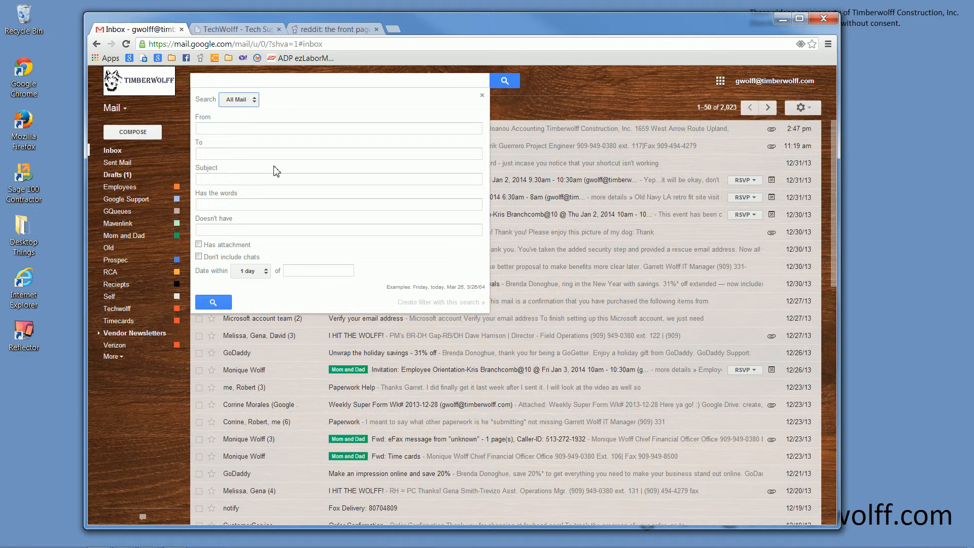
pyautogui.click(237, 101)
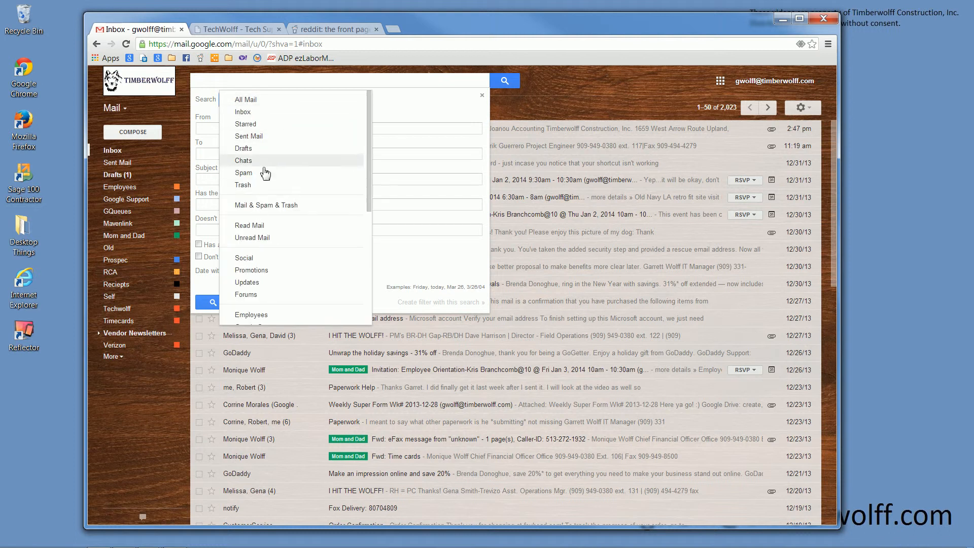
pyautogui.scroll(-5, 257, 213)
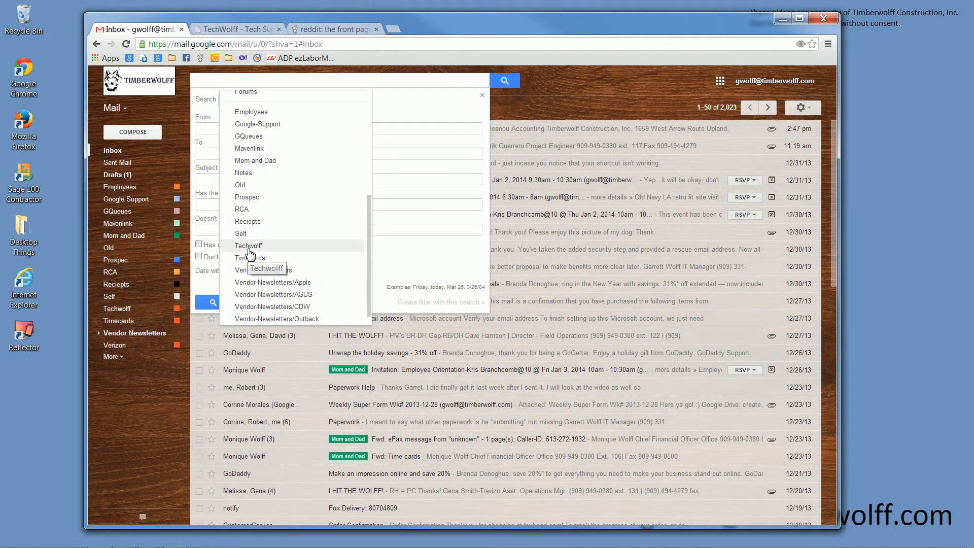
pyautogui.click(248, 246)
pyautogui.click(238, 99)
pyautogui.scroll(5, 254, 132)
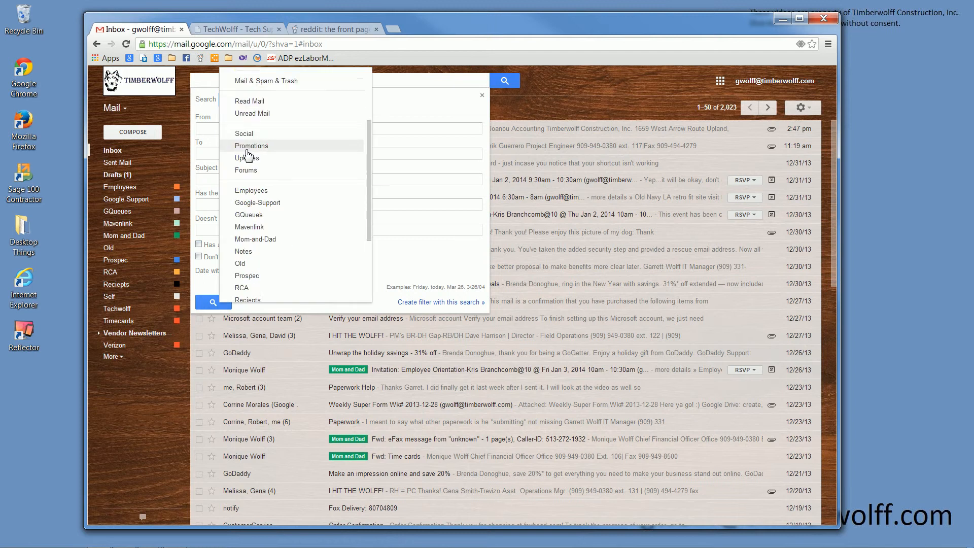
pyautogui.click(246, 76)
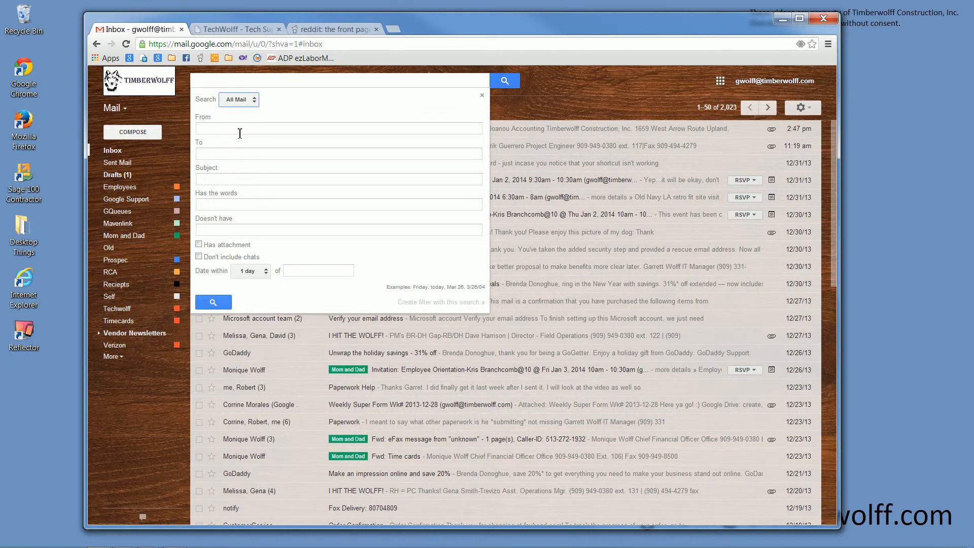
# - Examine the From, To, Subject, Has the words, Doesn't have and Date within search options, and close them
pyautogui.click(203, 128)
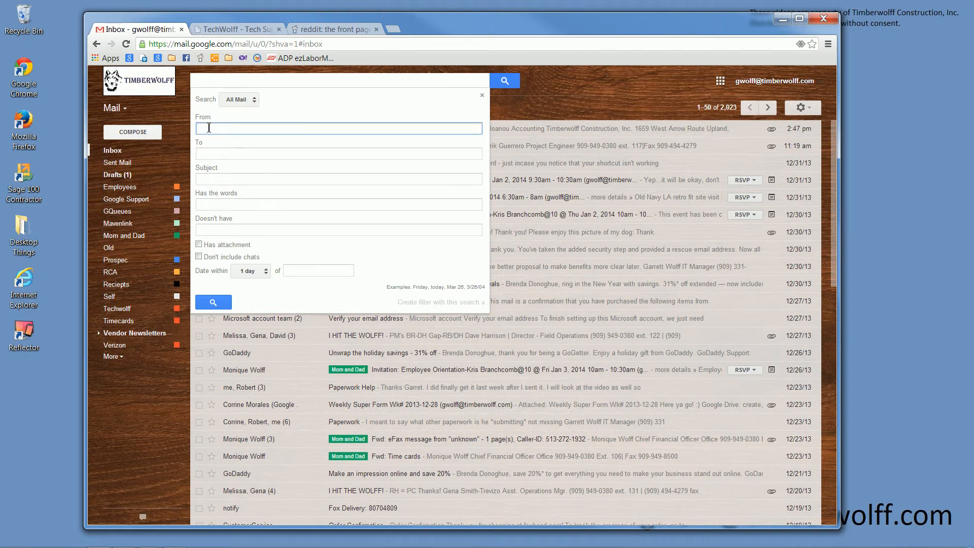
pyautogui.click(220, 154)
pyautogui.click(243, 180)
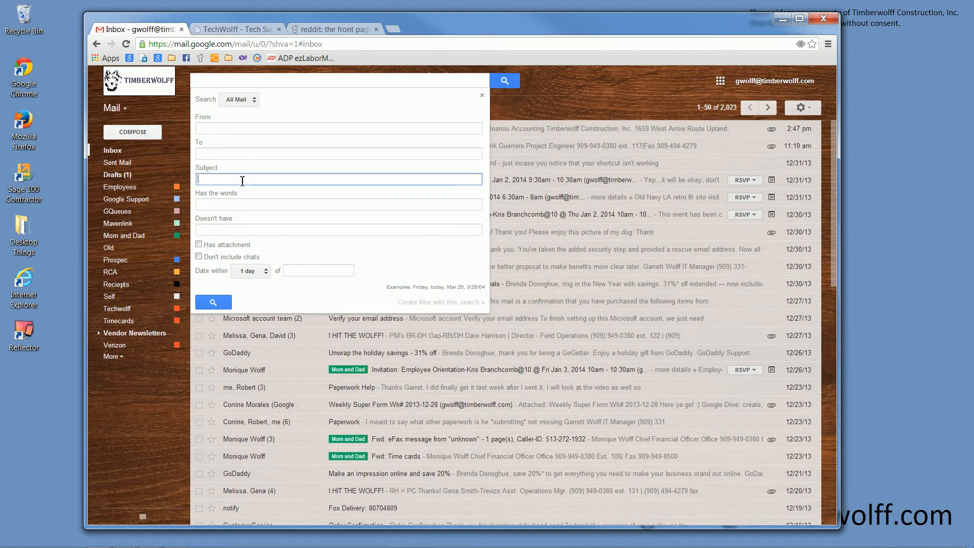
pyautogui.click(222, 205)
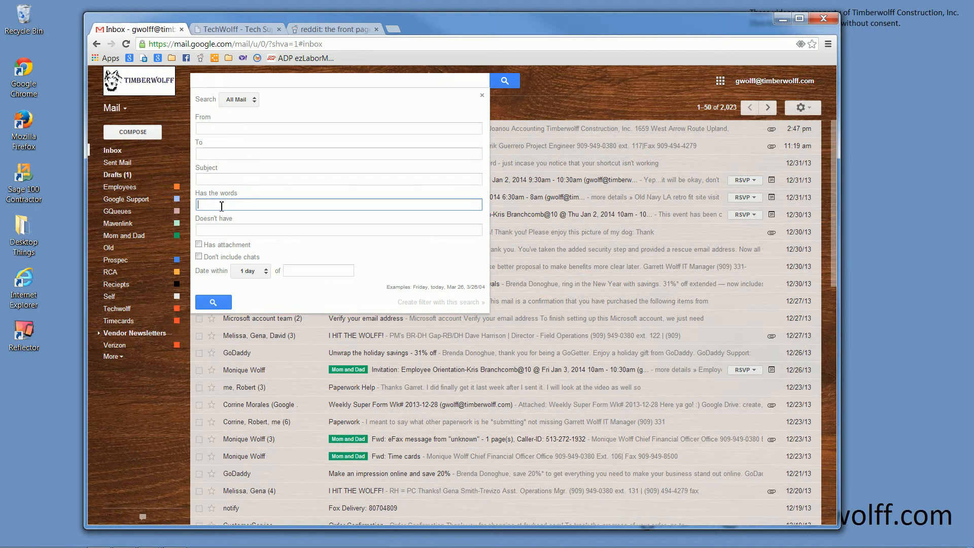
pyautogui.click(236, 231)
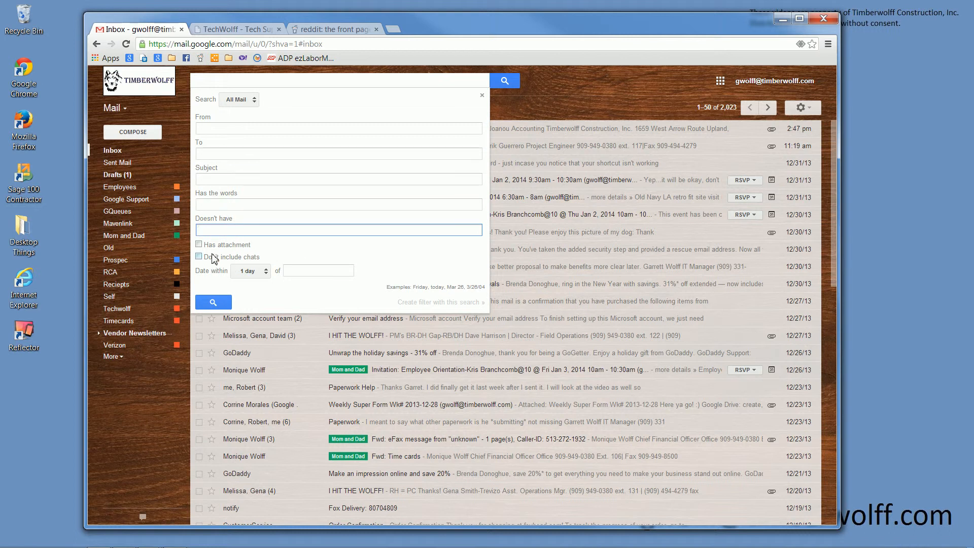
pyautogui.click(266, 278)
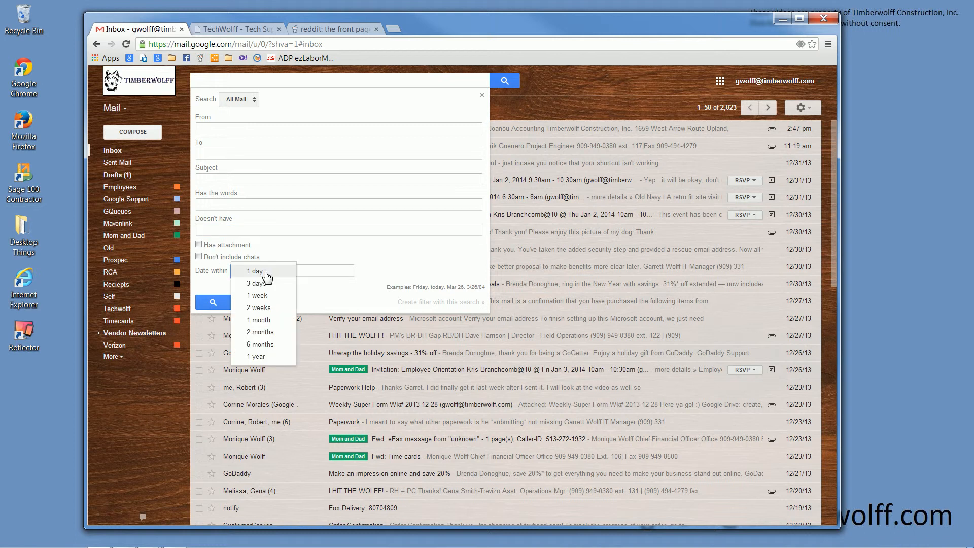
pyautogui.click(321, 258)
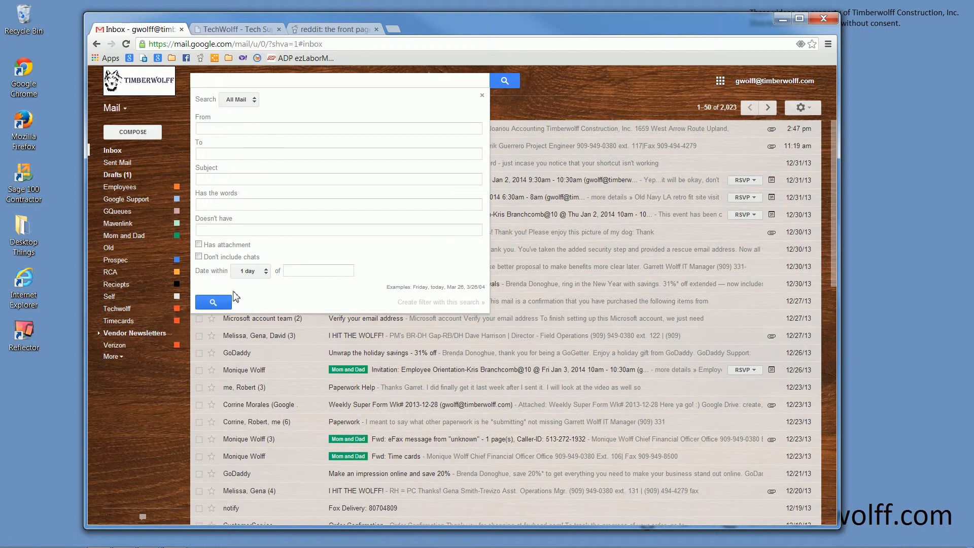
pyautogui.click(425, 84)
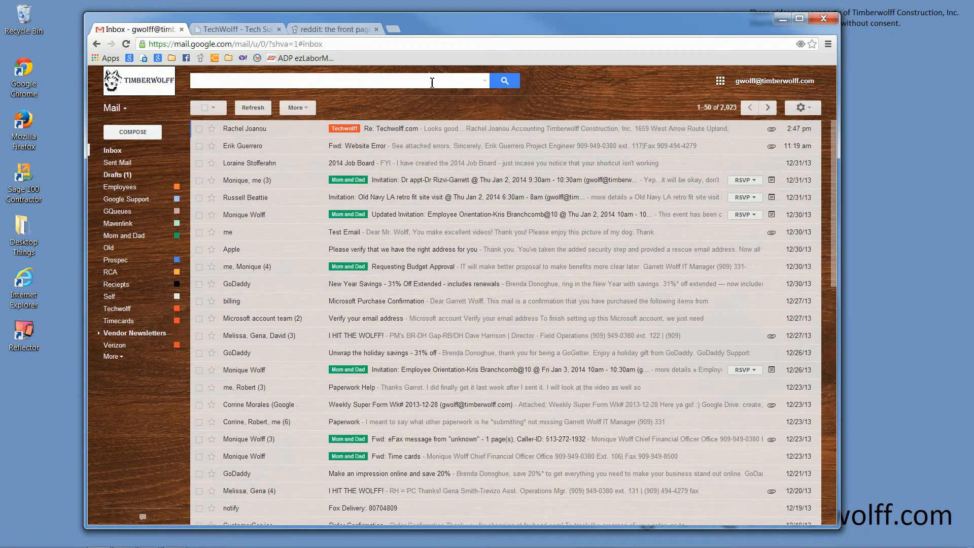
pyautogui.click(484, 80)
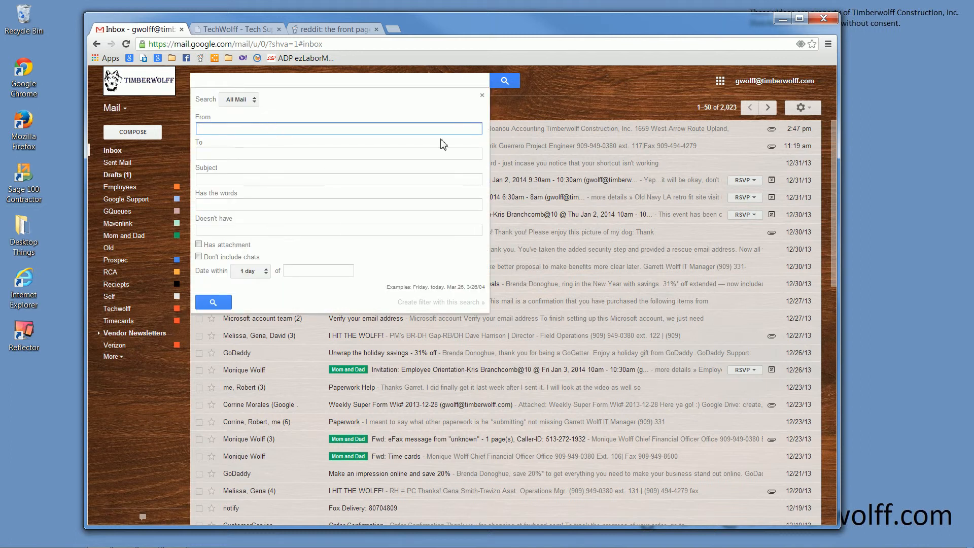
pyautogui.click(483, 81)
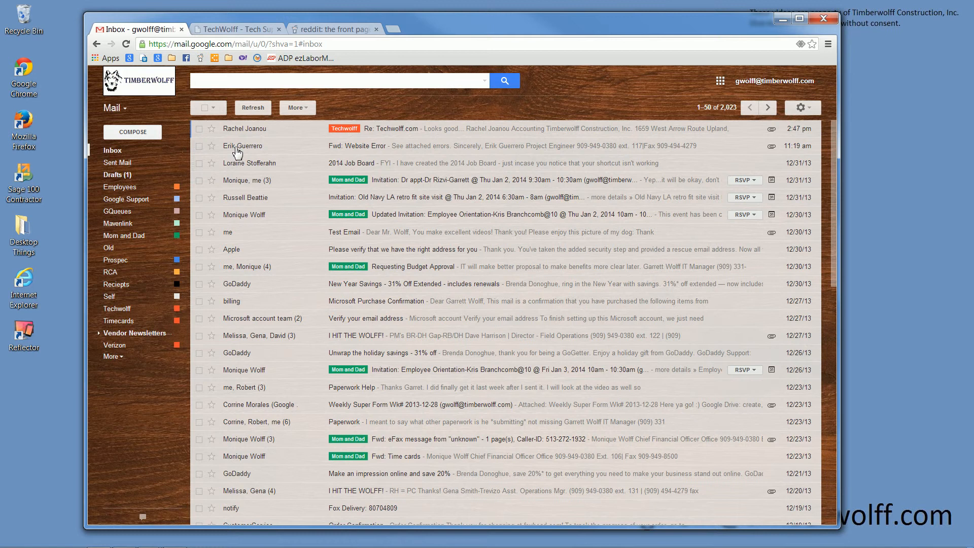
# - Select the Weekly Super Form Wk# 2013-12-28 message in the inbox and try to create a filter from the empty search options
pyautogui.moveTo(237, 151)
pyautogui.click(199, 404)
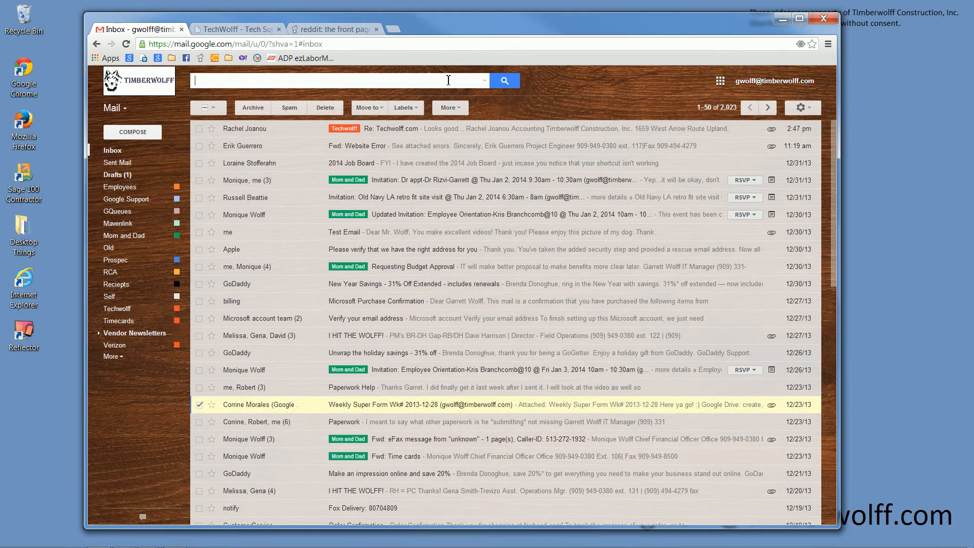
pyautogui.click(485, 81)
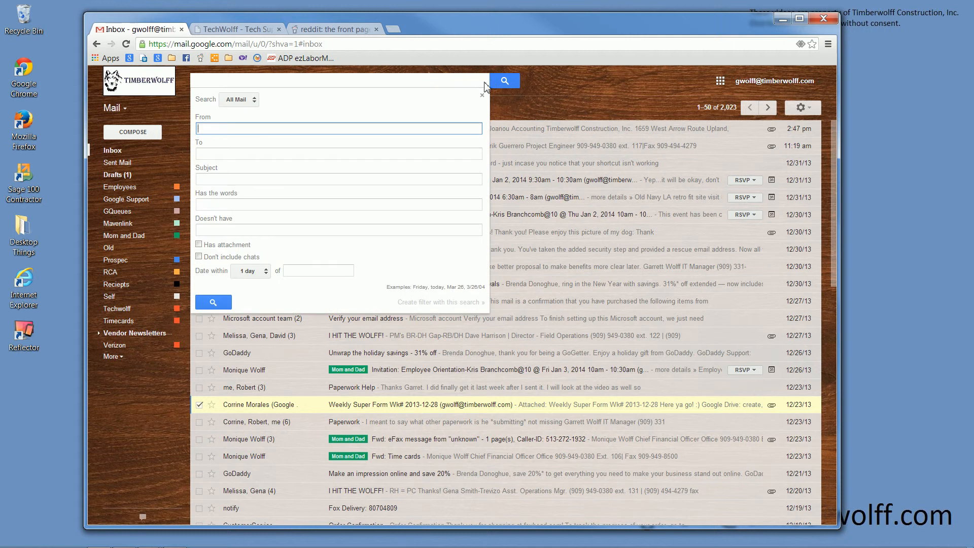
pyautogui.click(427, 305)
pyautogui.click(518, 121)
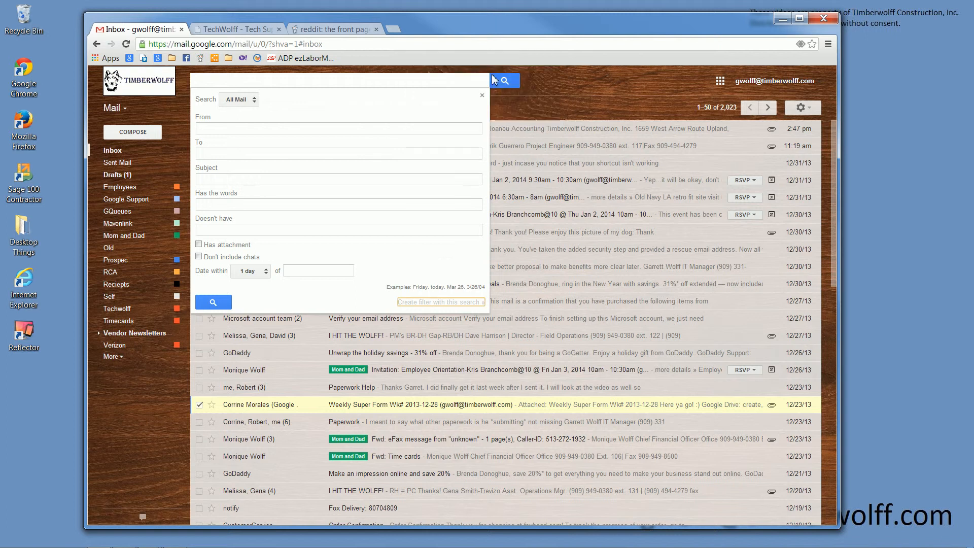
pyautogui.click(486, 80)
# - Open the Weekly Super Form Wk# 2013-12-28 message and start a filter for messages like it
pyautogui.click(261, 406)
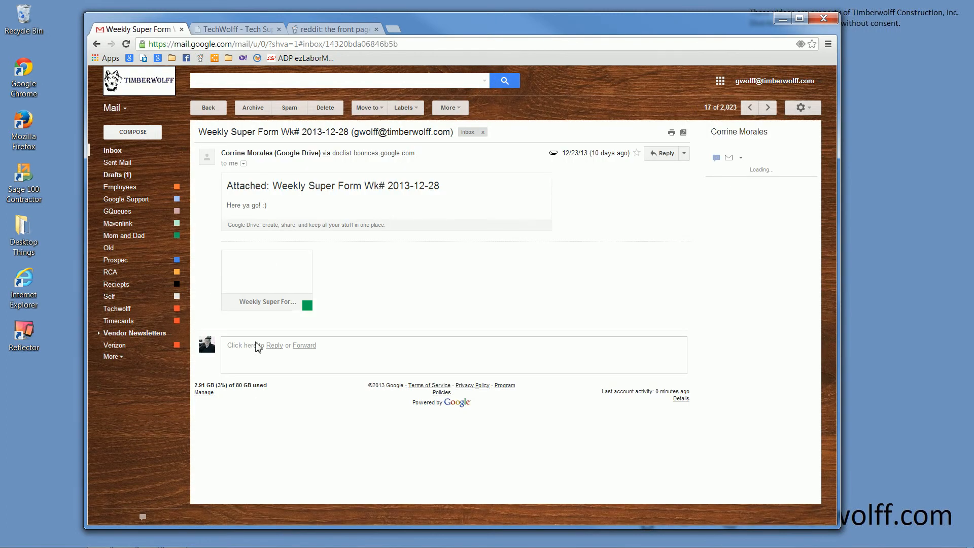
pyautogui.click(675, 154)
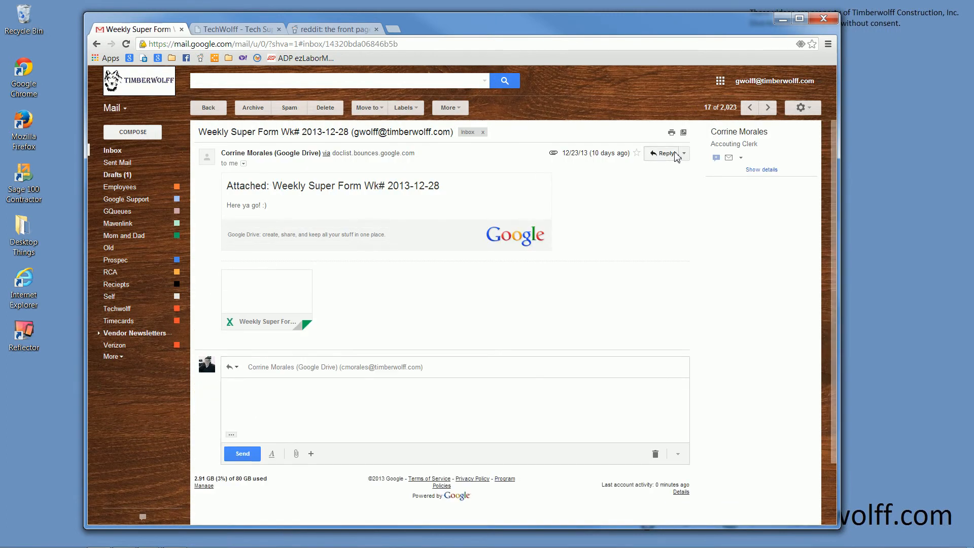
pyautogui.click(684, 153)
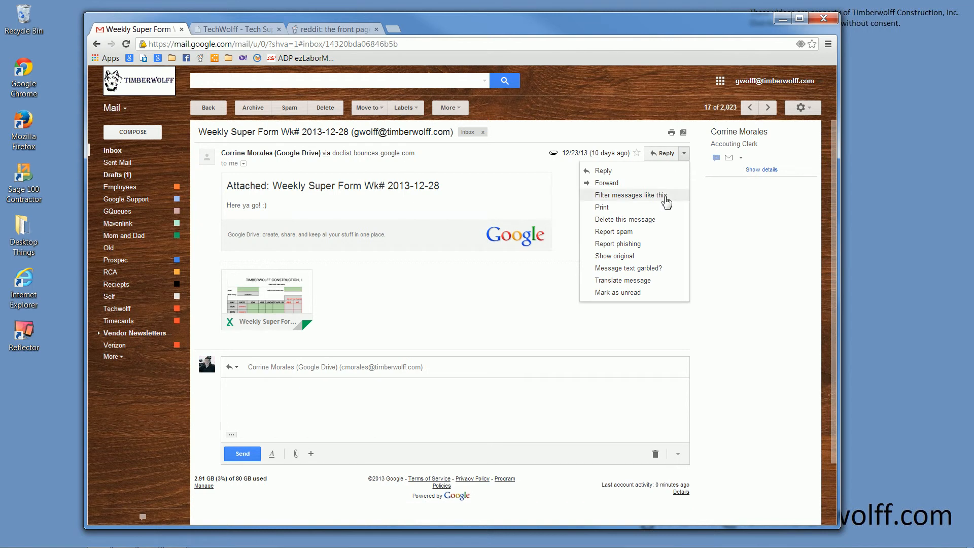
pyautogui.click(577, 195)
pyautogui.click(684, 153)
pyautogui.click(634, 197)
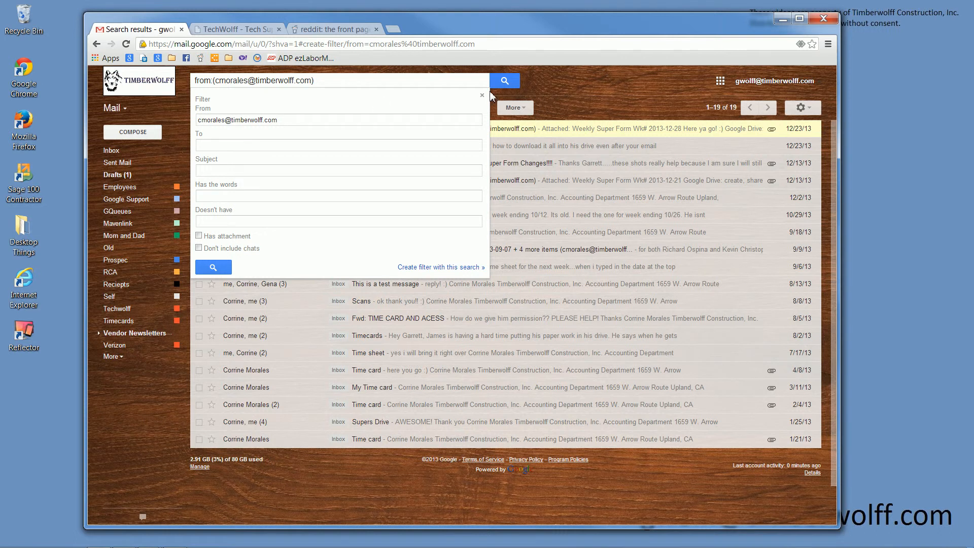
# - Require the words Weekly Super Form and an attachment in the filter criteria, and continue to the filter actions
pyautogui.click(467, 82)
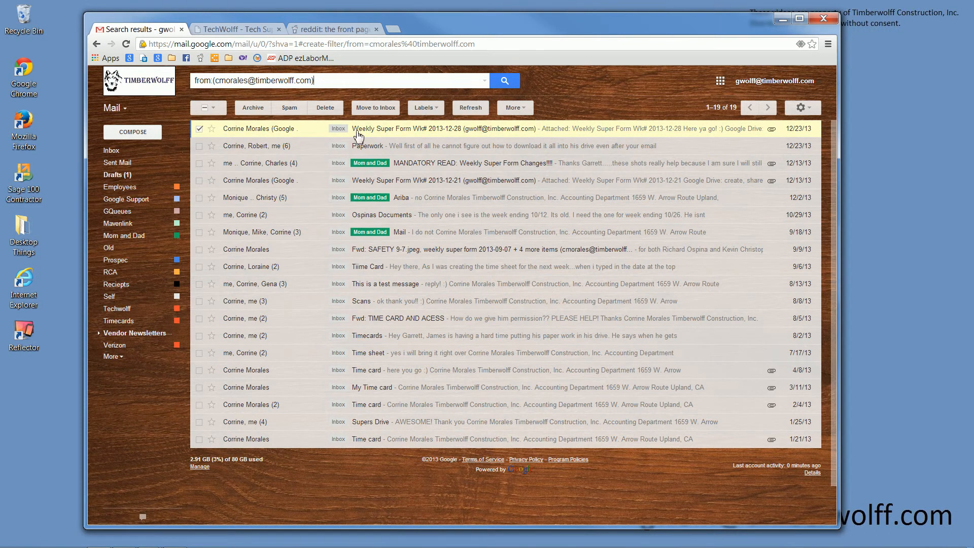
pyautogui.click(483, 82)
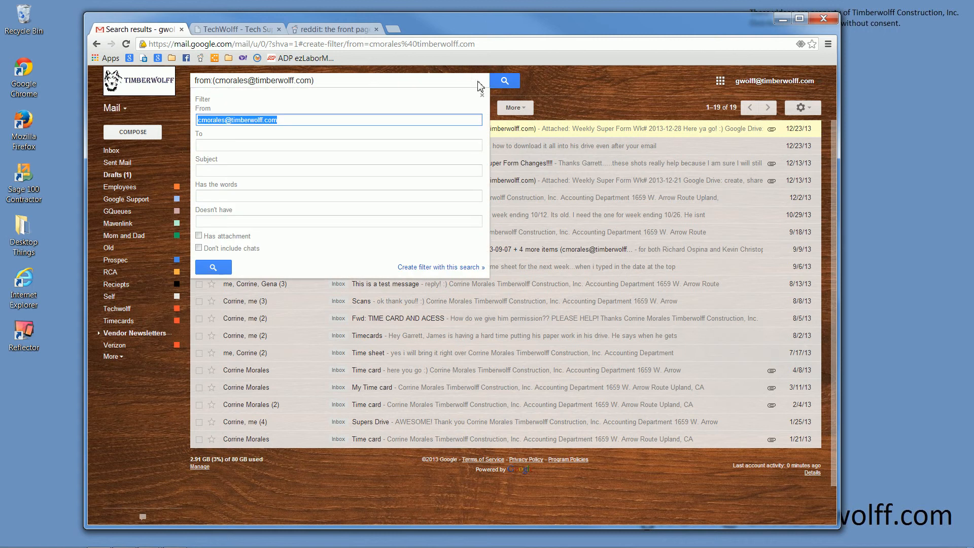
pyautogui.click(226, 195)
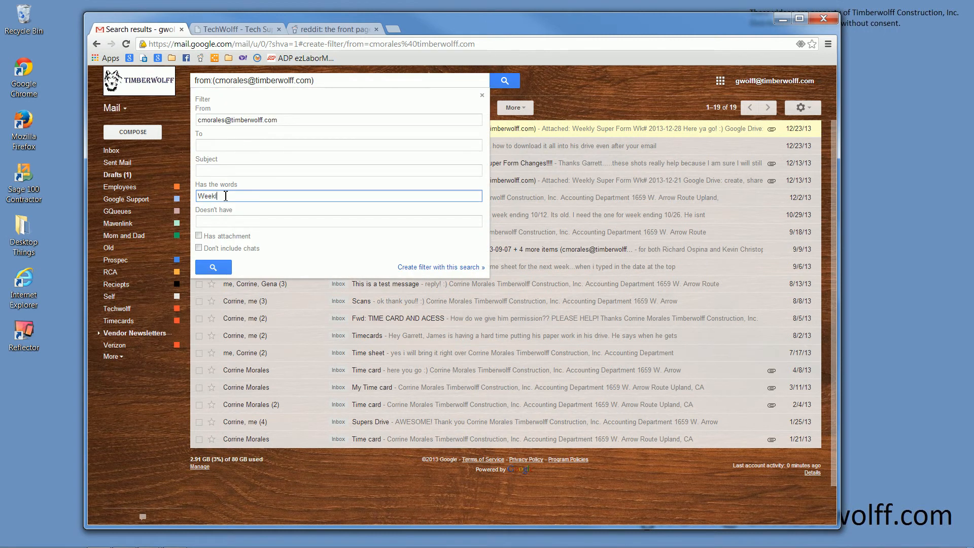
pyautogui.write('Weekly Super Form')
pyautogui.click(225, 236)
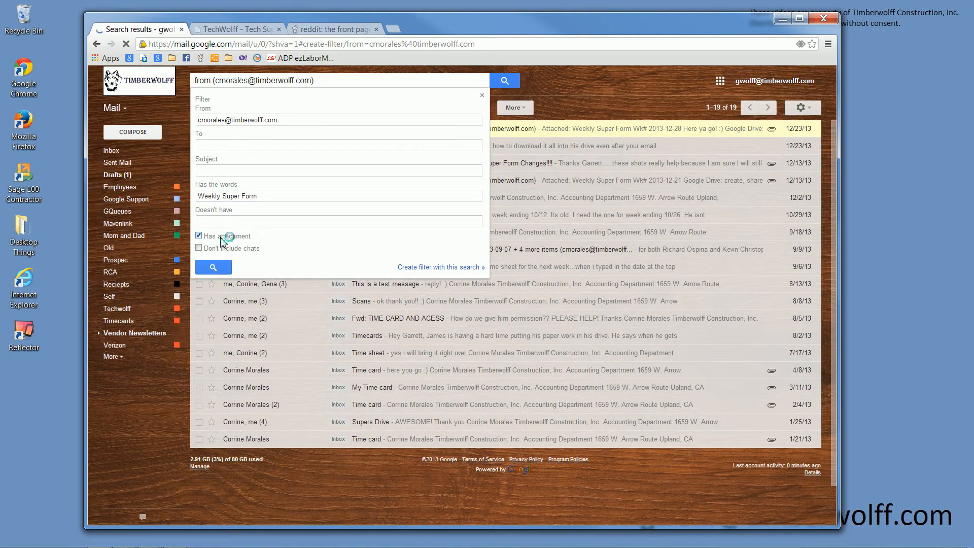
pyautogui.click(426, 269)
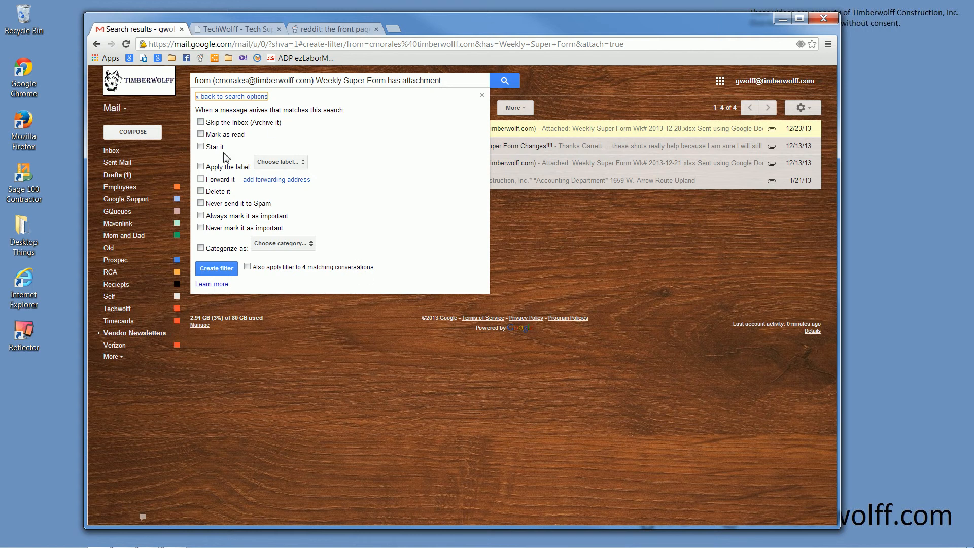
# - Make the filter apply a new label named Weekly Super Forms to matching messages, and create the filter
pyautogui.click(200, 166)
pyautogui.click(282, 166)
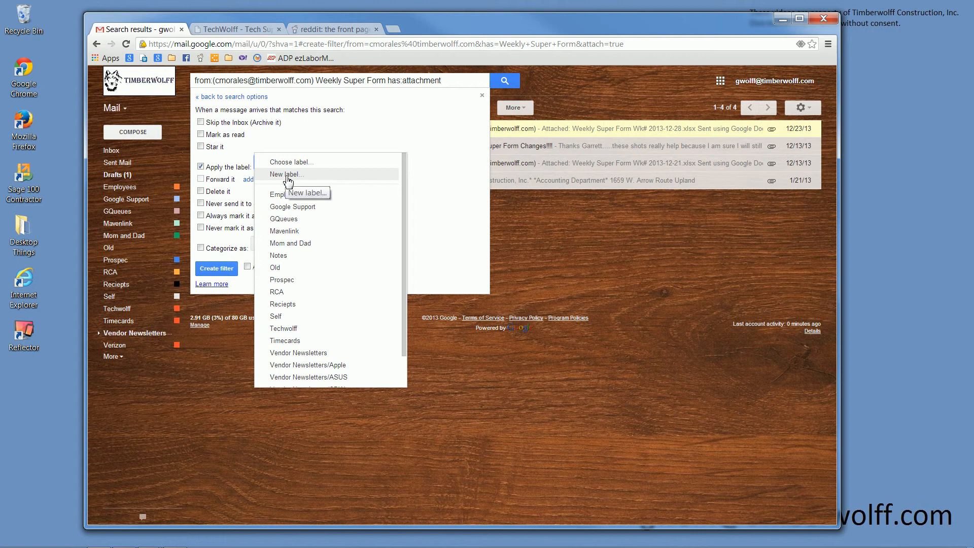
pyautogui.click(285, 175)
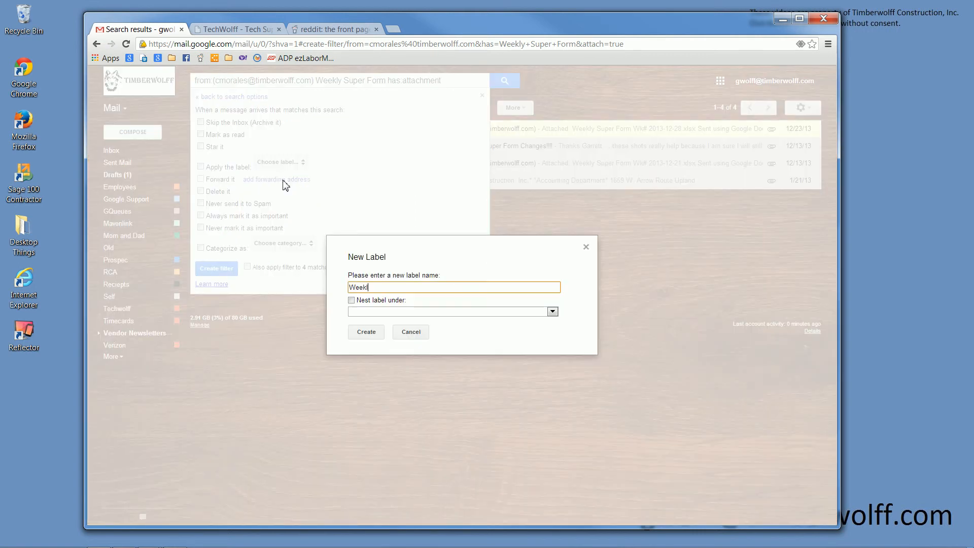
pyautogui.write('Weekly Super Forms')
pyautogui.click(364, 332)
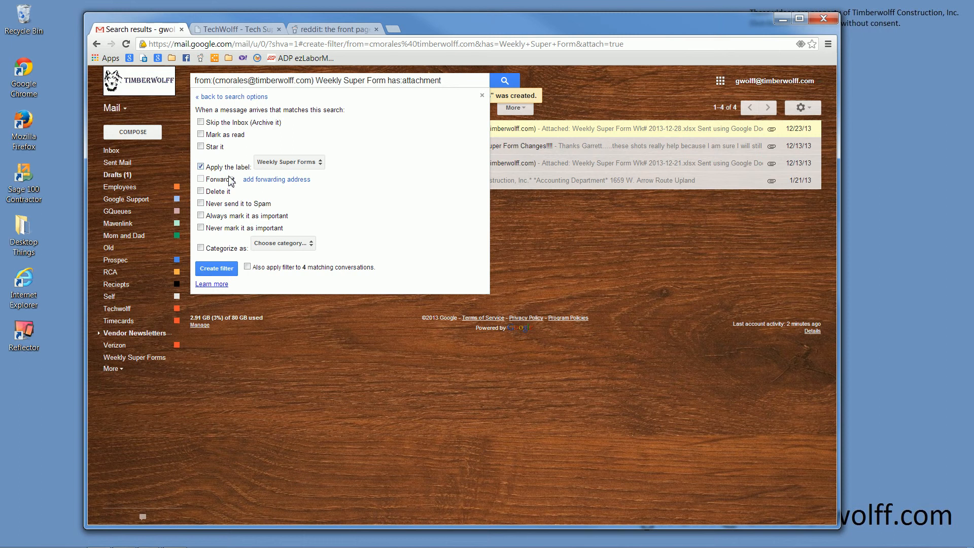
pyautogui.click(229, 268)
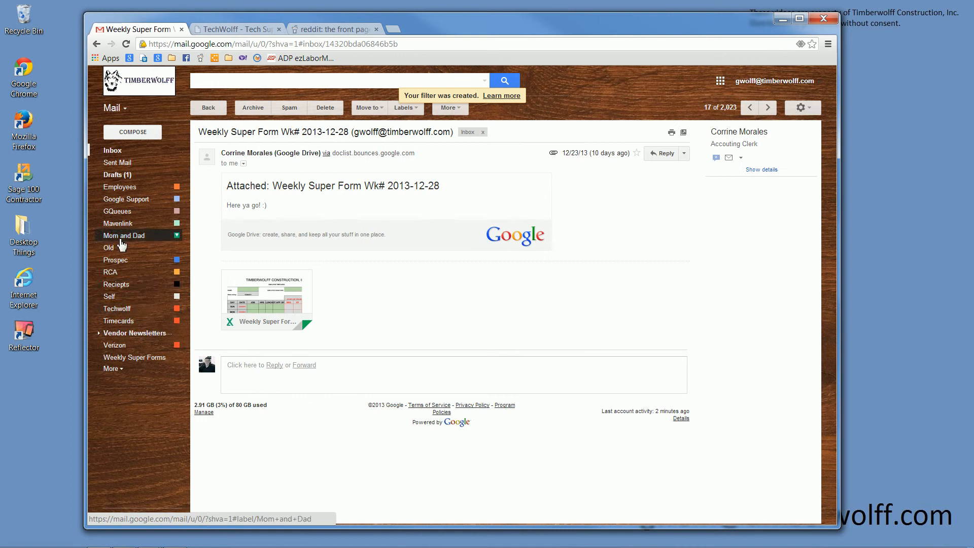
# - Check the messages under the Weekly Super Forms label and return to the inbox
pyautogui.click(112, 369)
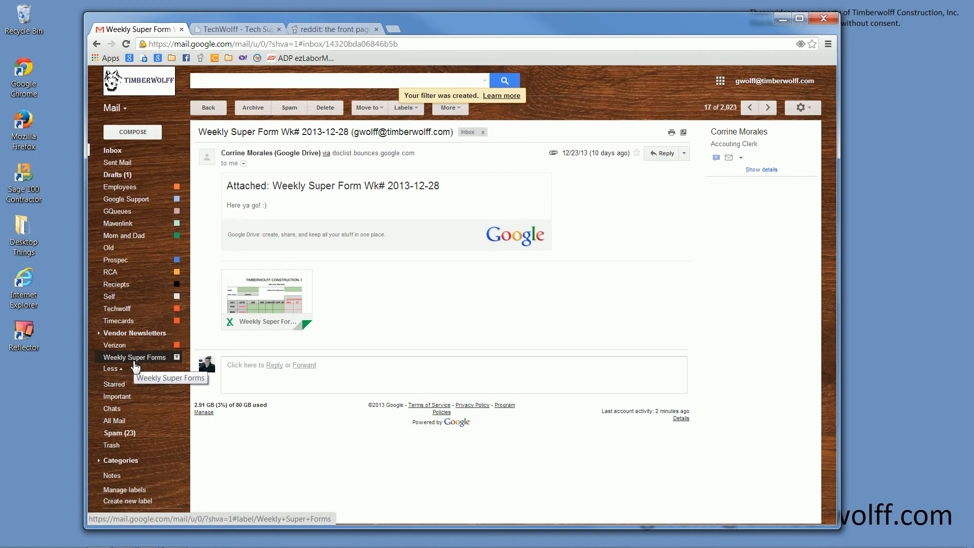
pyautogui.click(135, 358)
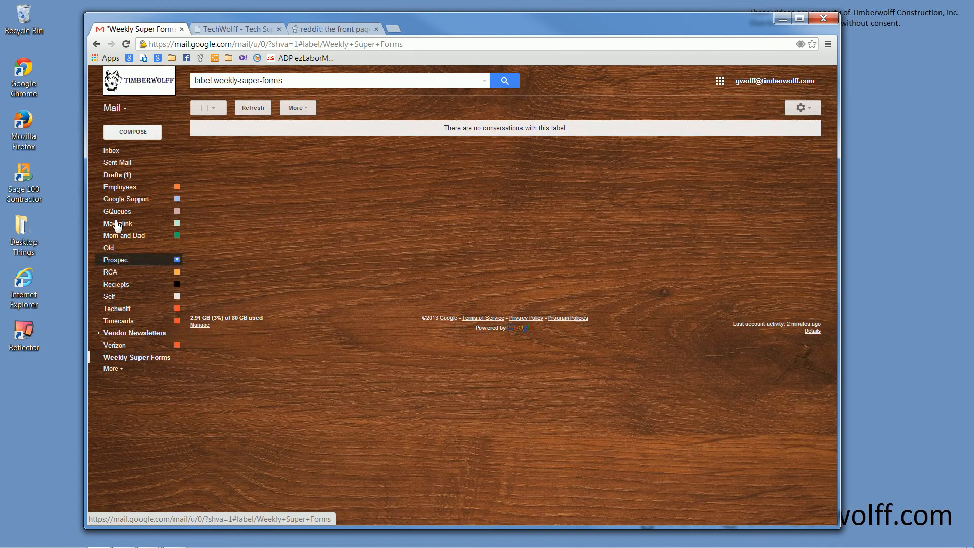
pyautogui.click(111, 150)
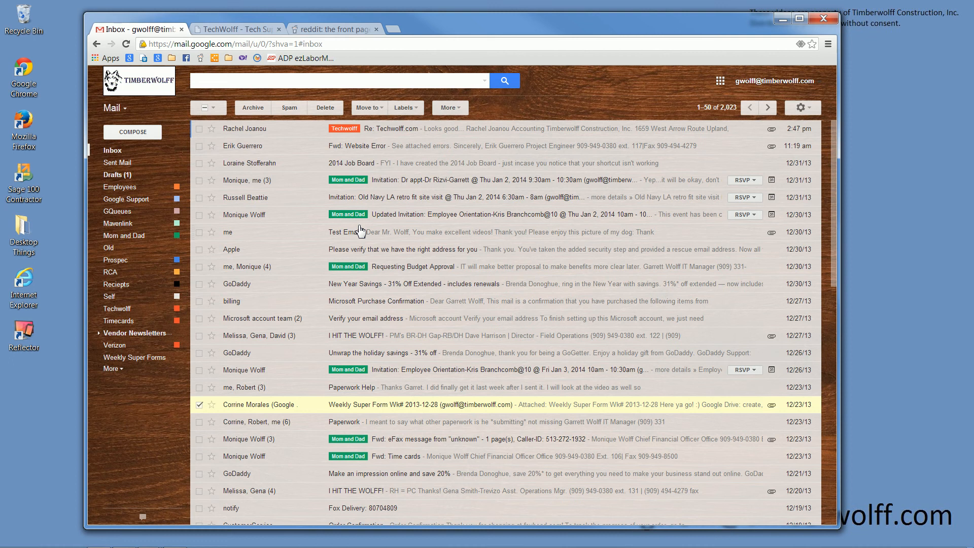
pyautogui.click(112, 151)
# - Resize the browser window from both sides so the contact text on the desktop is uncovered
pyautogui.moveTo(837, 147); pyautogui.dragTo(648, 164)
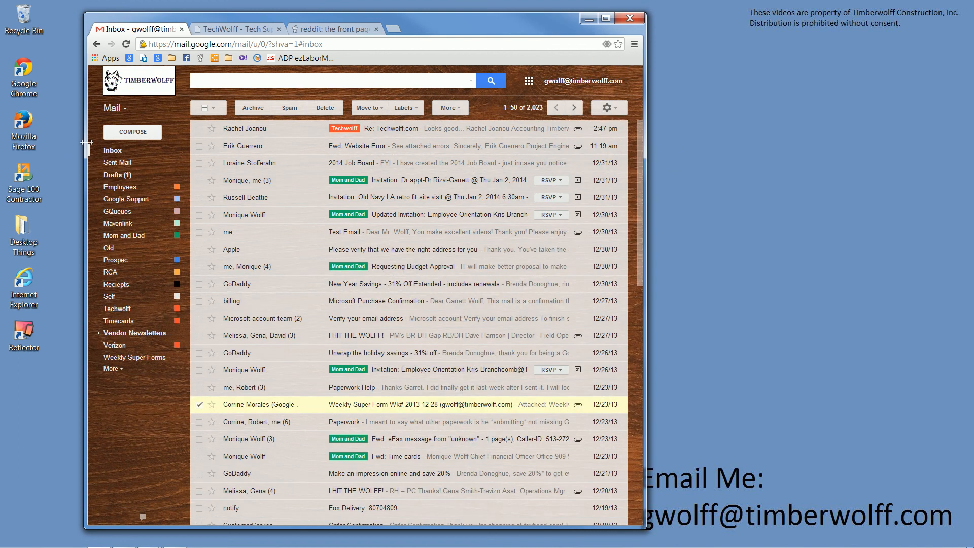
pyautogui.moveTo(86, 143); pyautogui.dragTo(52, 142)
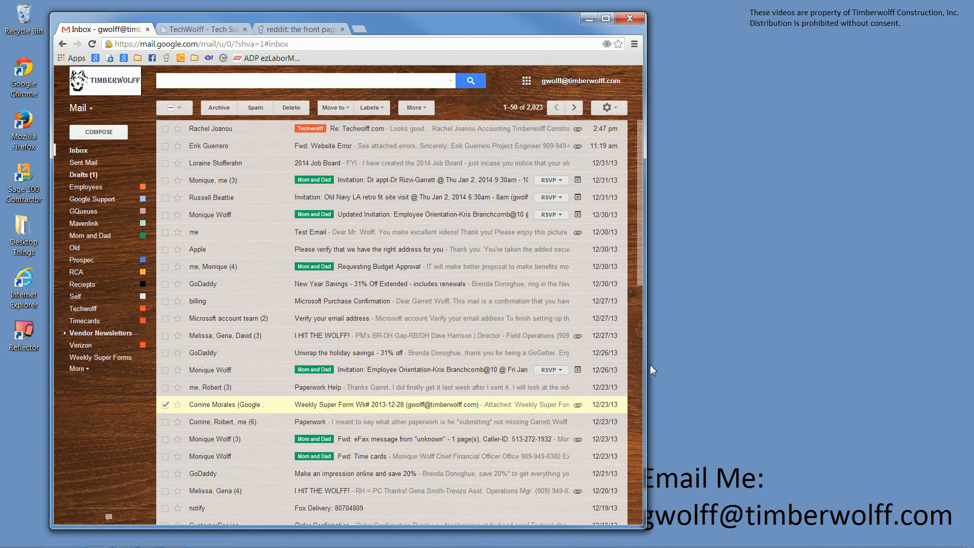
pyautogui.moveTo(646, 361); pyautogui.dragTo(631, 361)
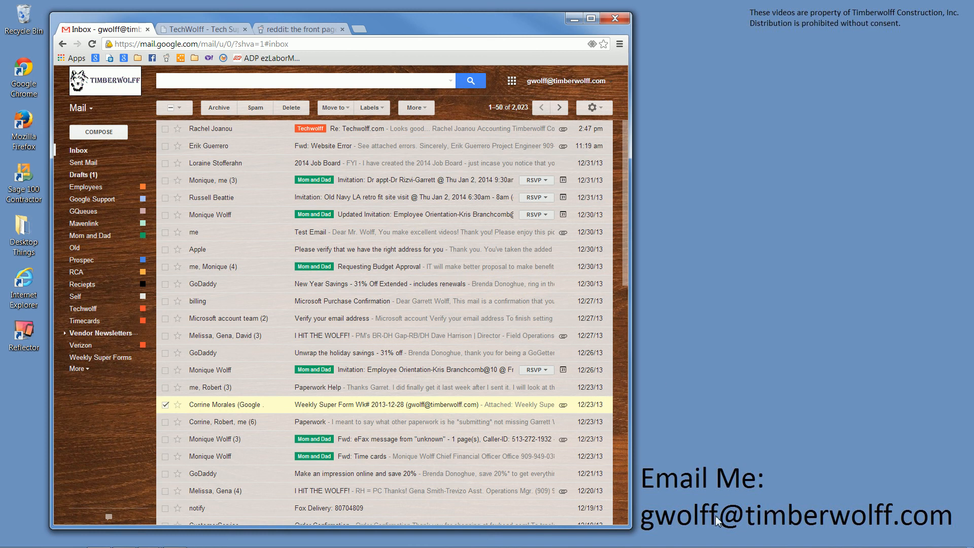